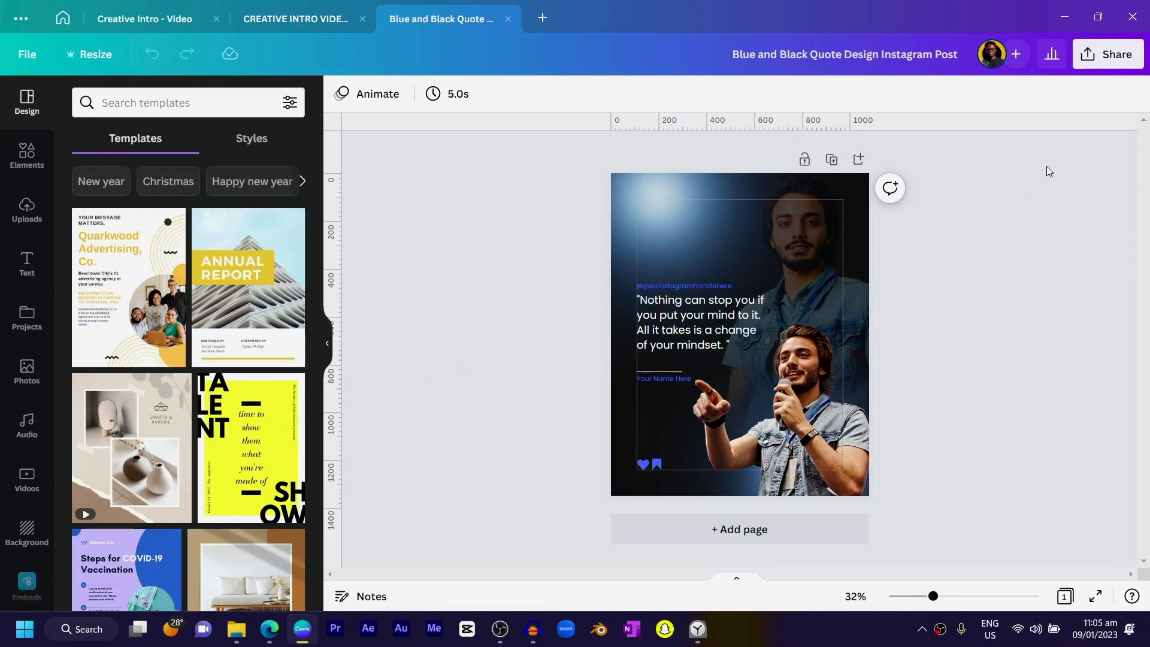
- Add a blank second page to the quote design
click(859, 167)
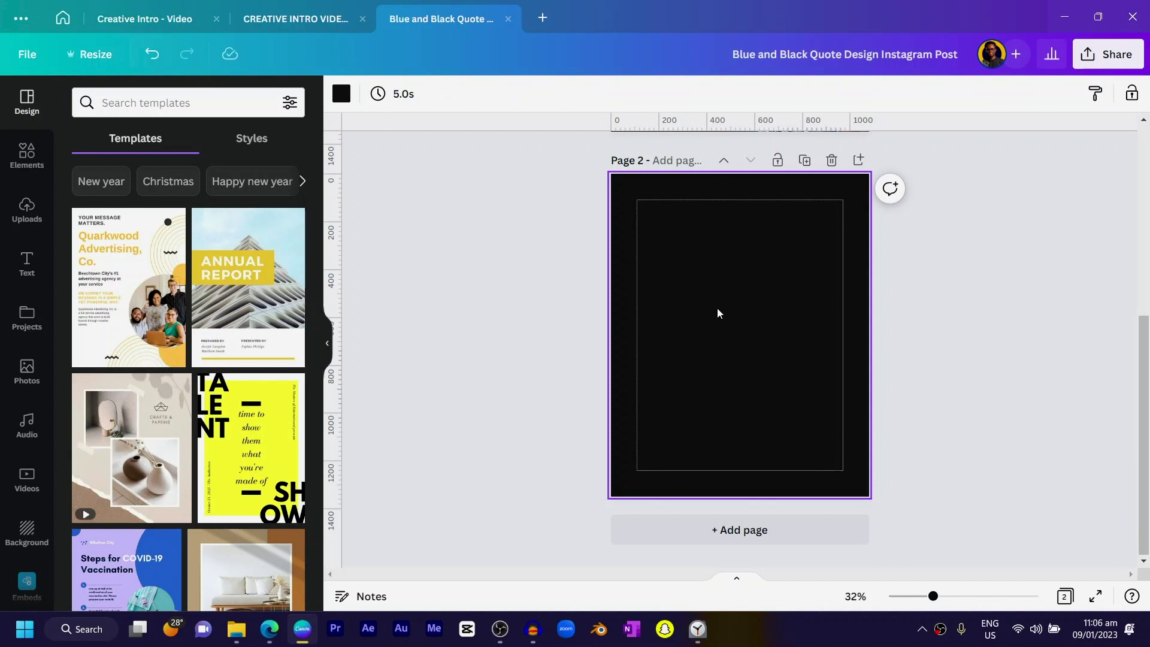
click(342, 94)
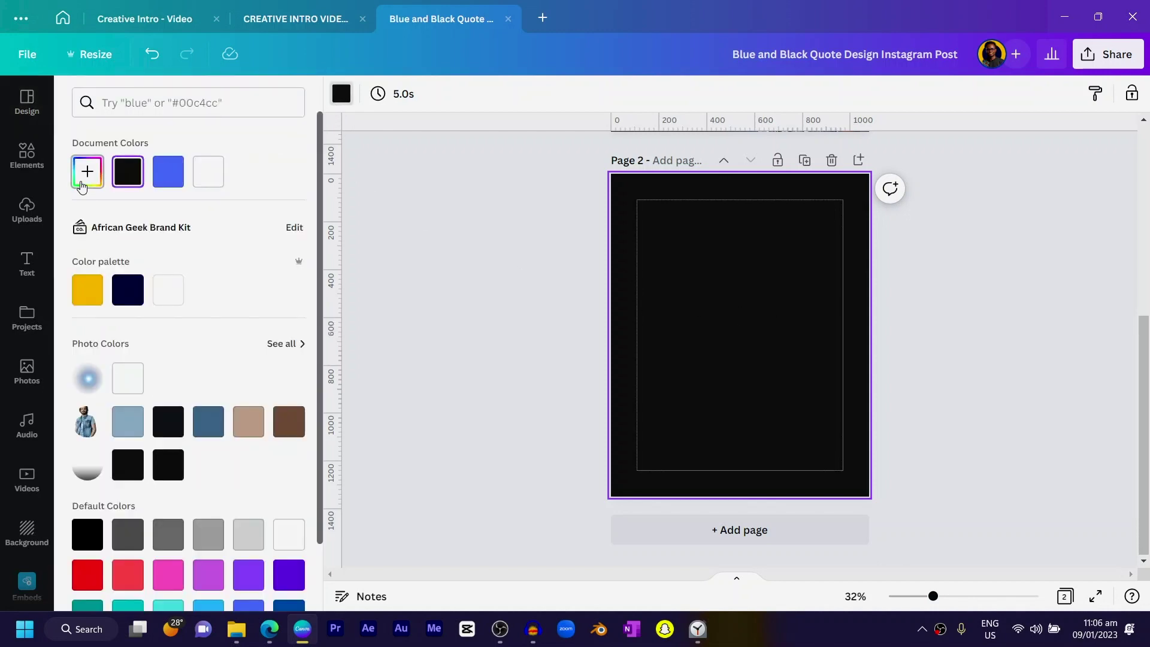
click(84, 172)
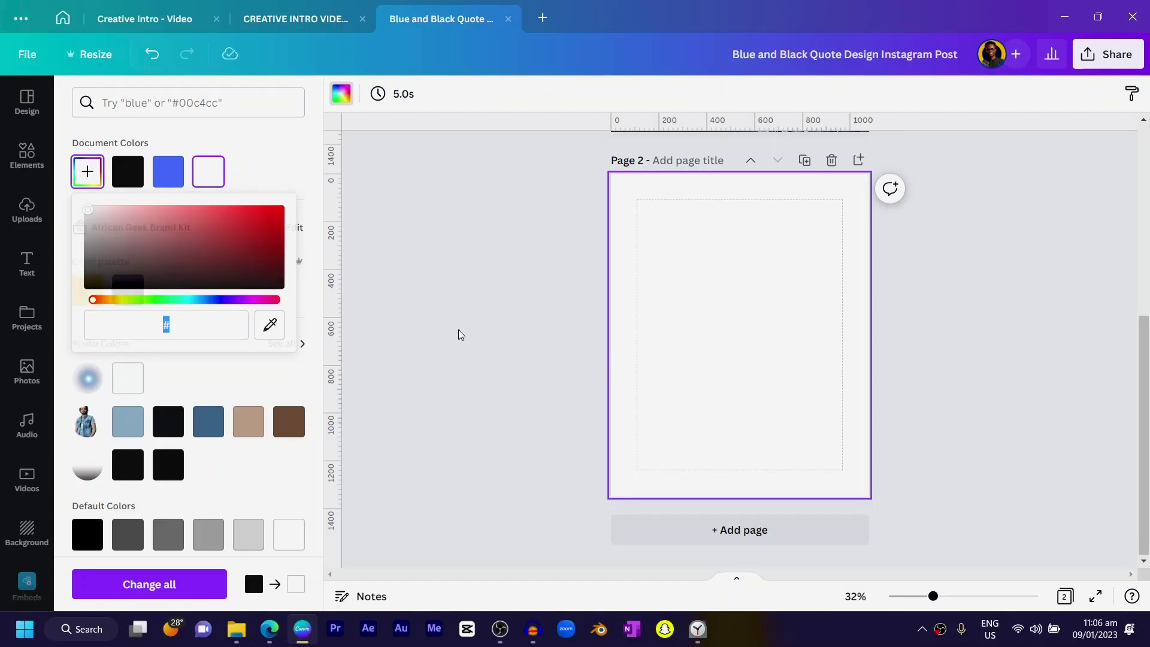
click(530, 379)
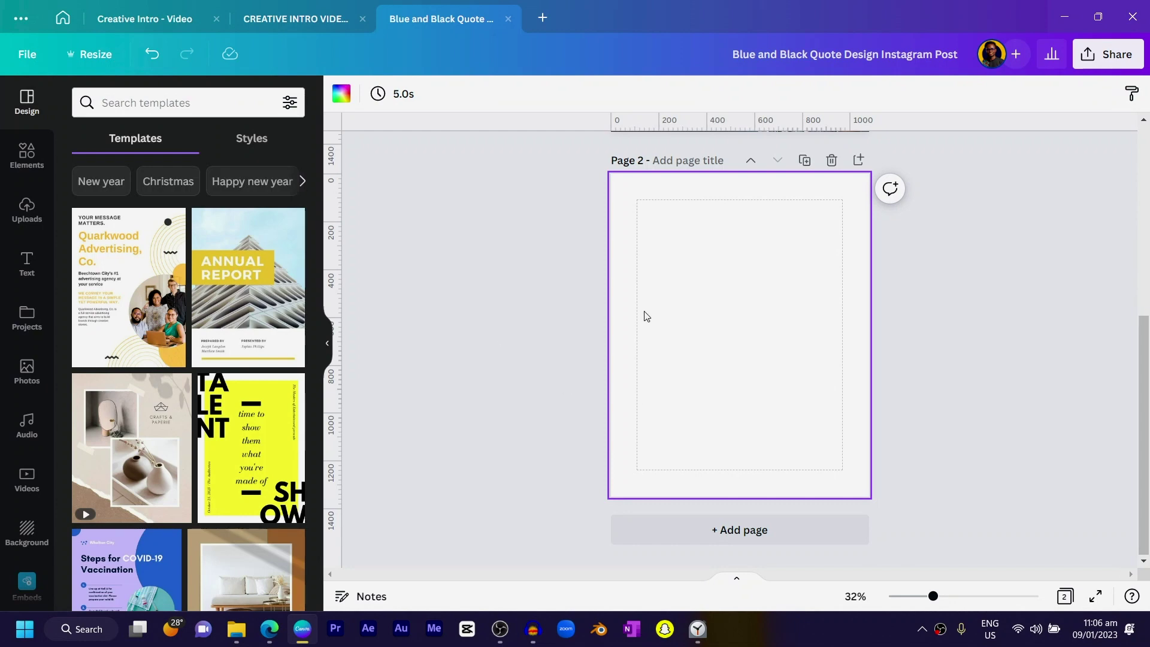
- Set the new page's background colour to black
scroll(752, 329, up, 3)
scroll(748, 344, down, 3)
click(339, 95)
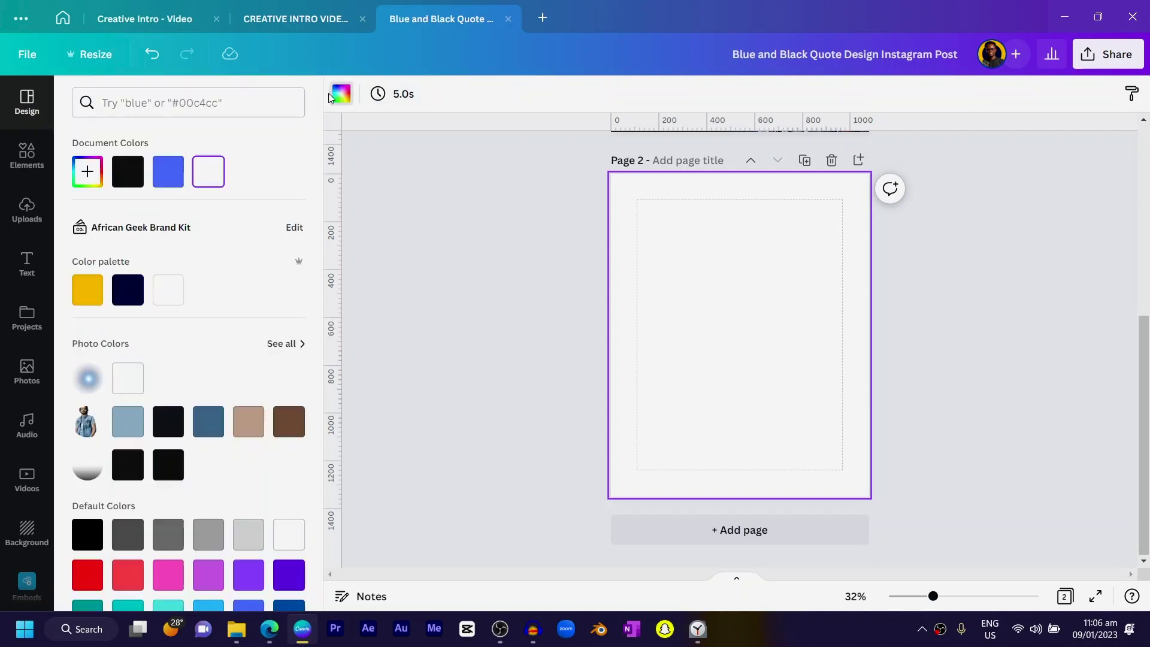
click(123, 178)
click(541, 339)
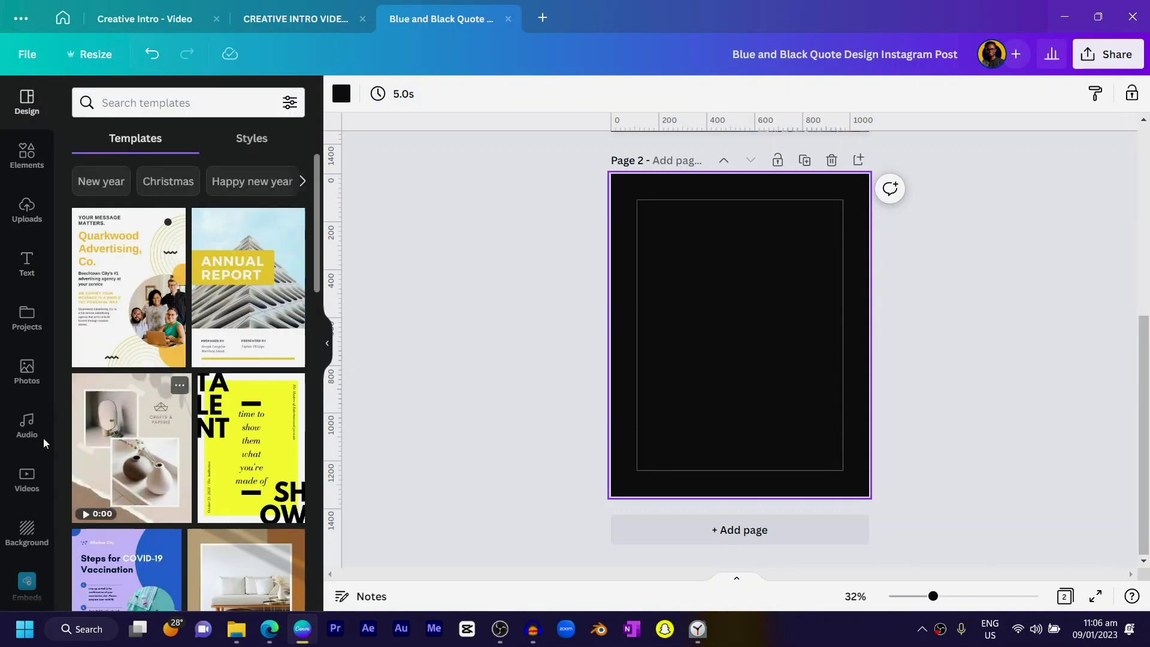
- Show all recently used photos in the Photos panel
click(27, 372)
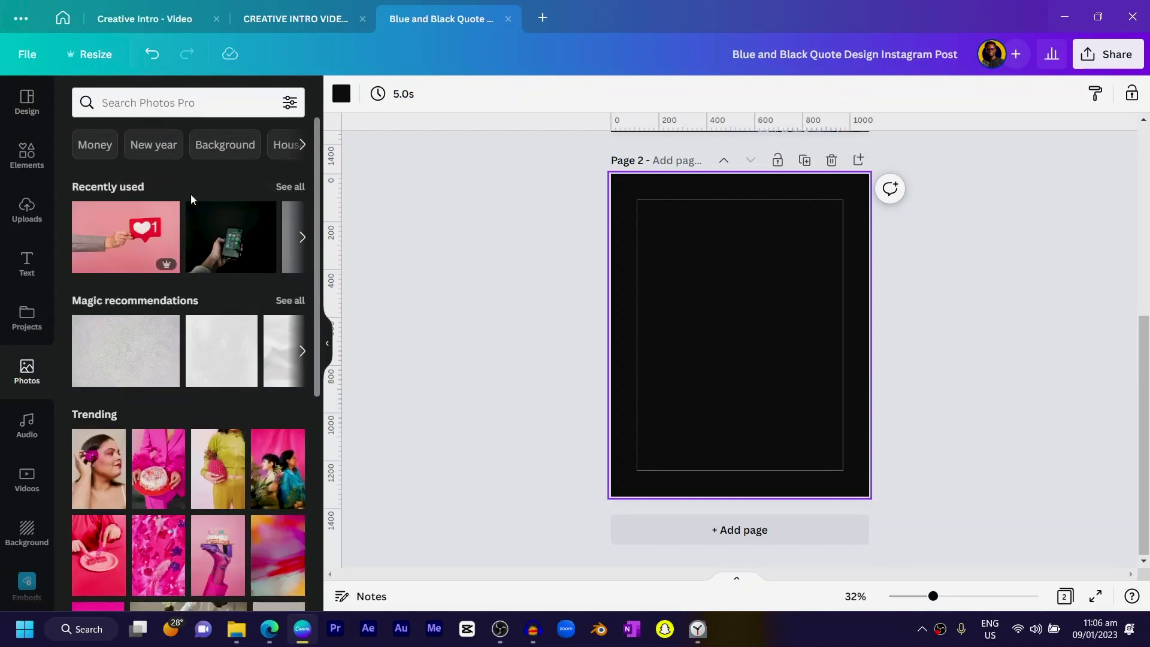
click(280, 188)
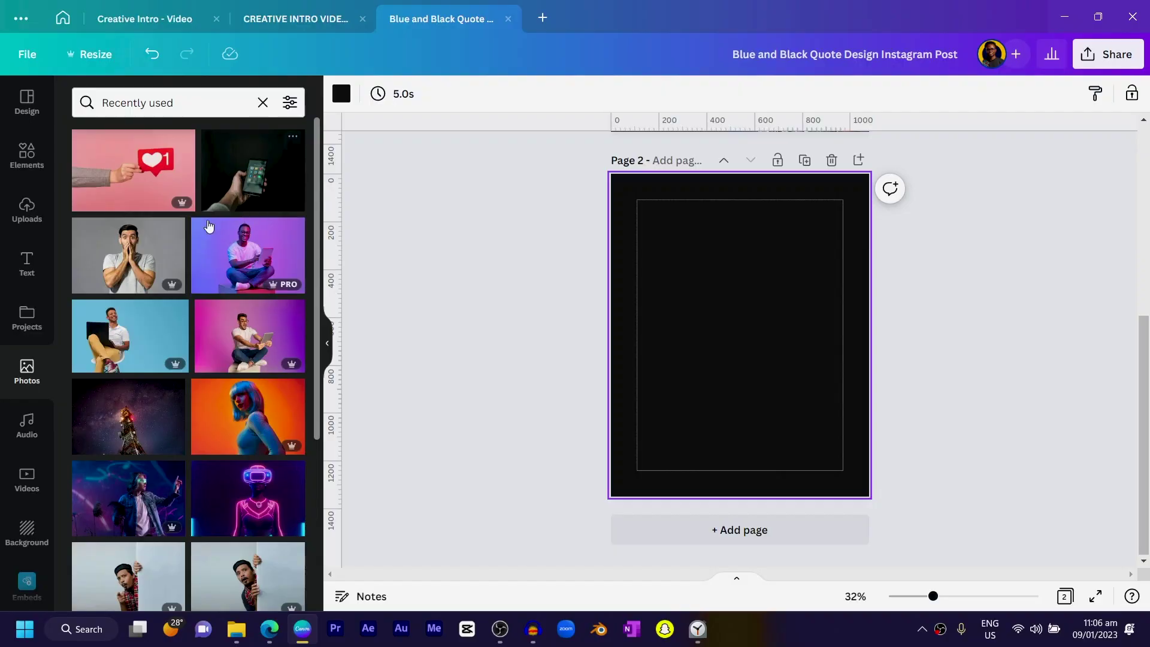
scroll(189, 365, down, 5)
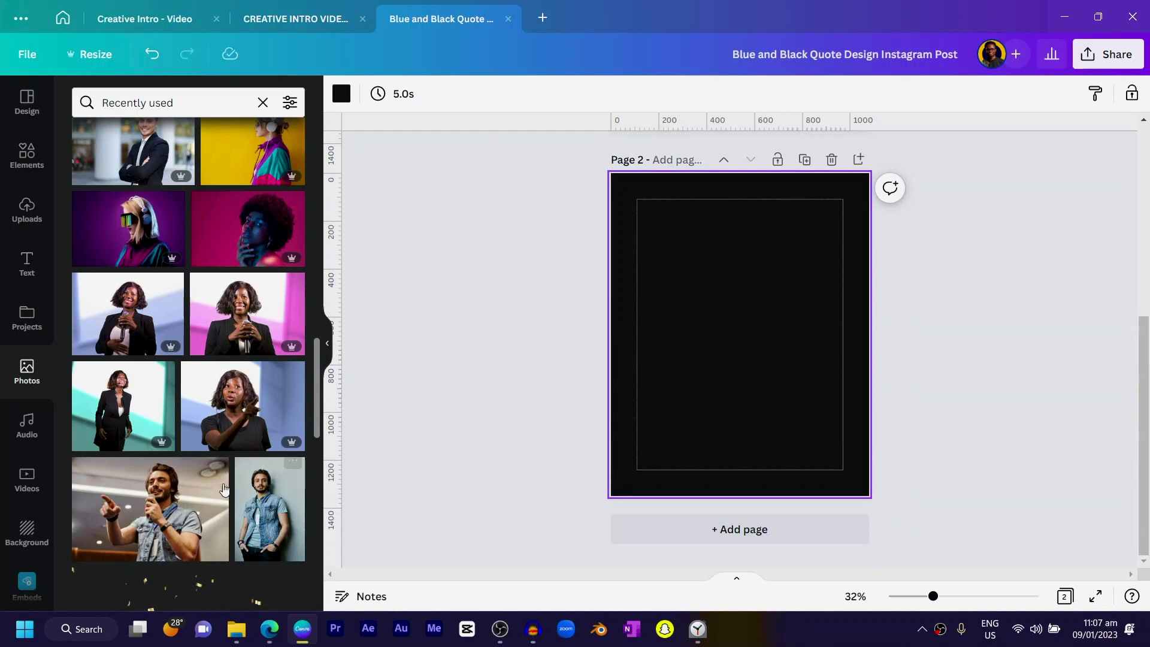
- Place the microphone woman photo toward page 2's upper right and remove its background
click(134, 326)
drag(756, 358, 765, 324)
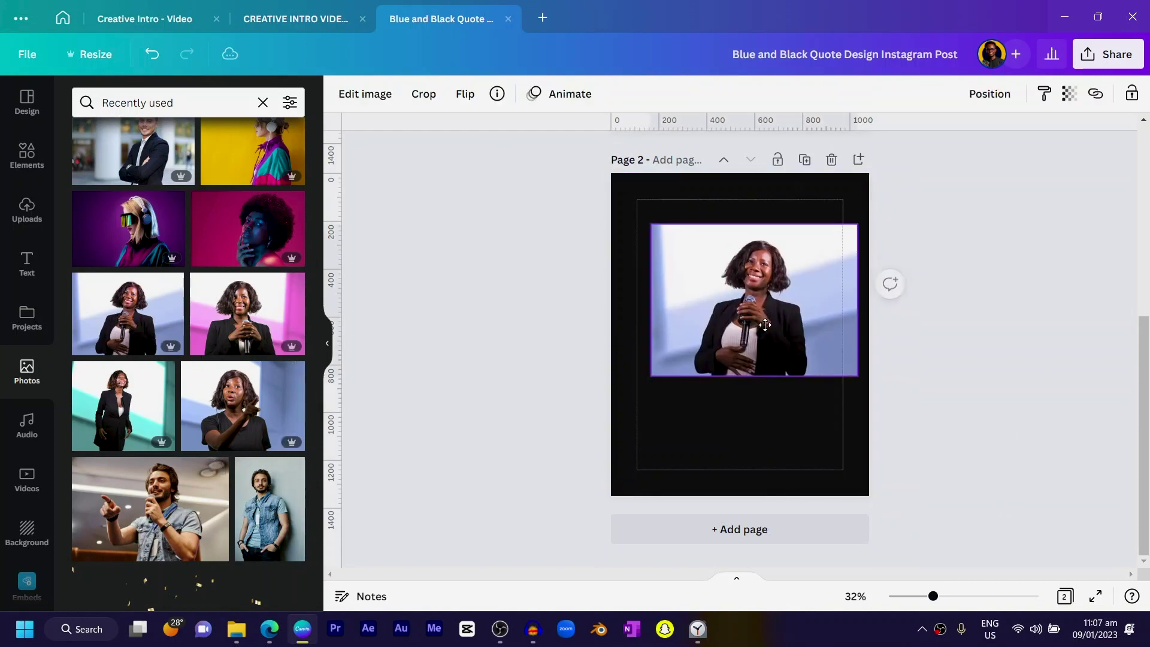
click(366, 96)
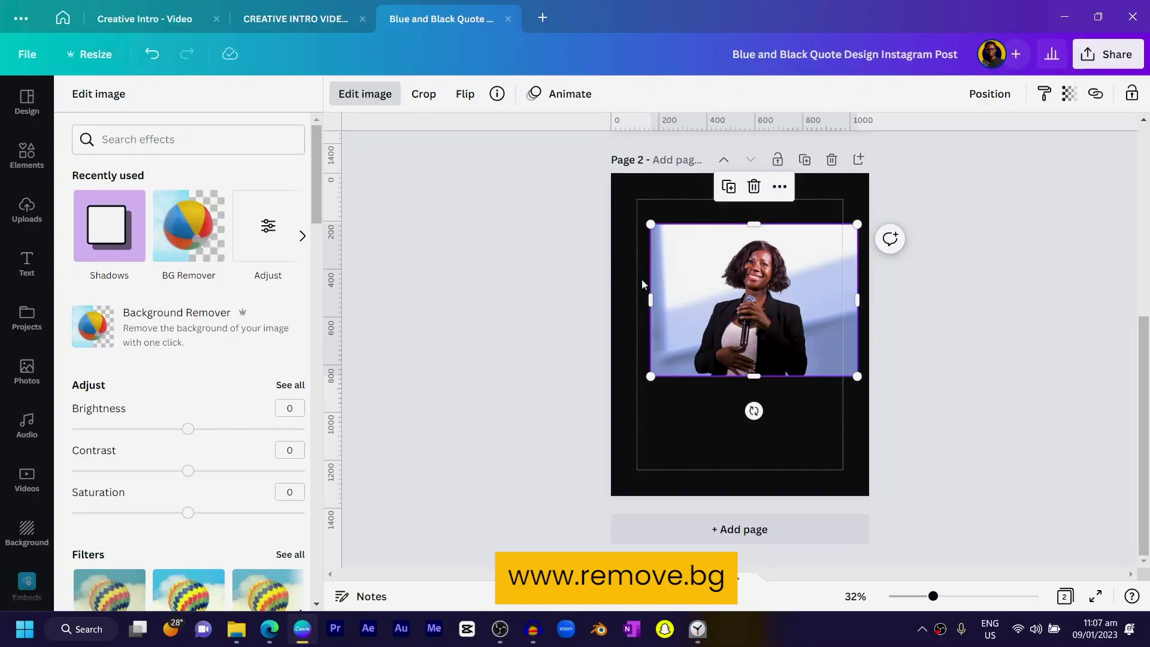
click(345, 96)
click(346, 96)
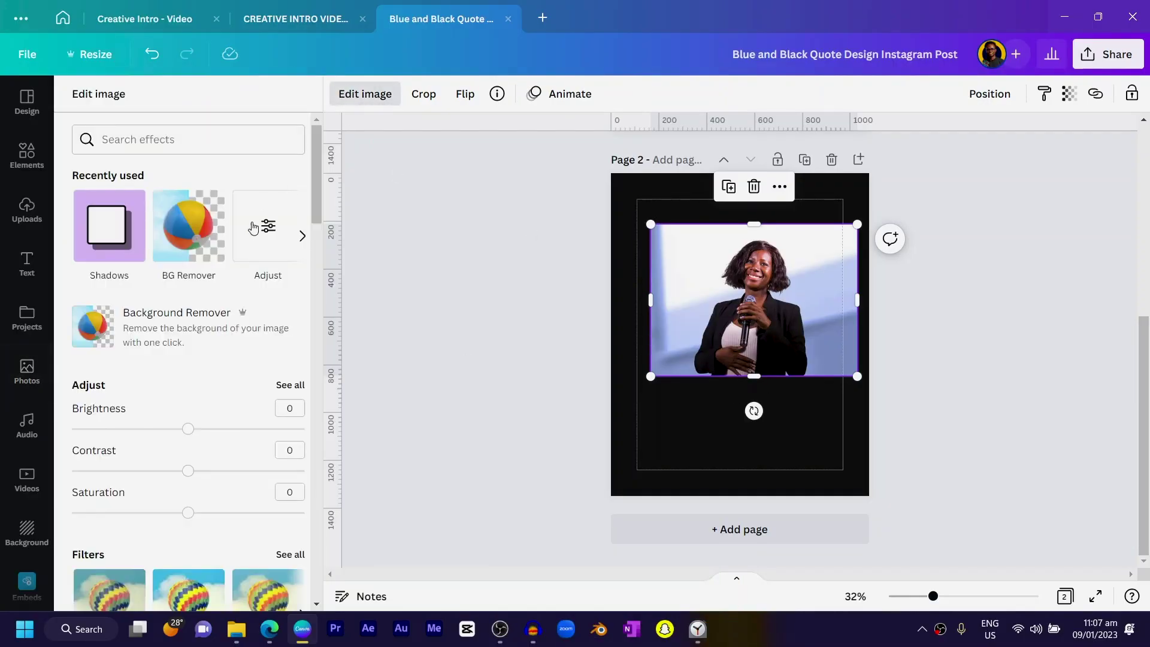
click(199, 231)
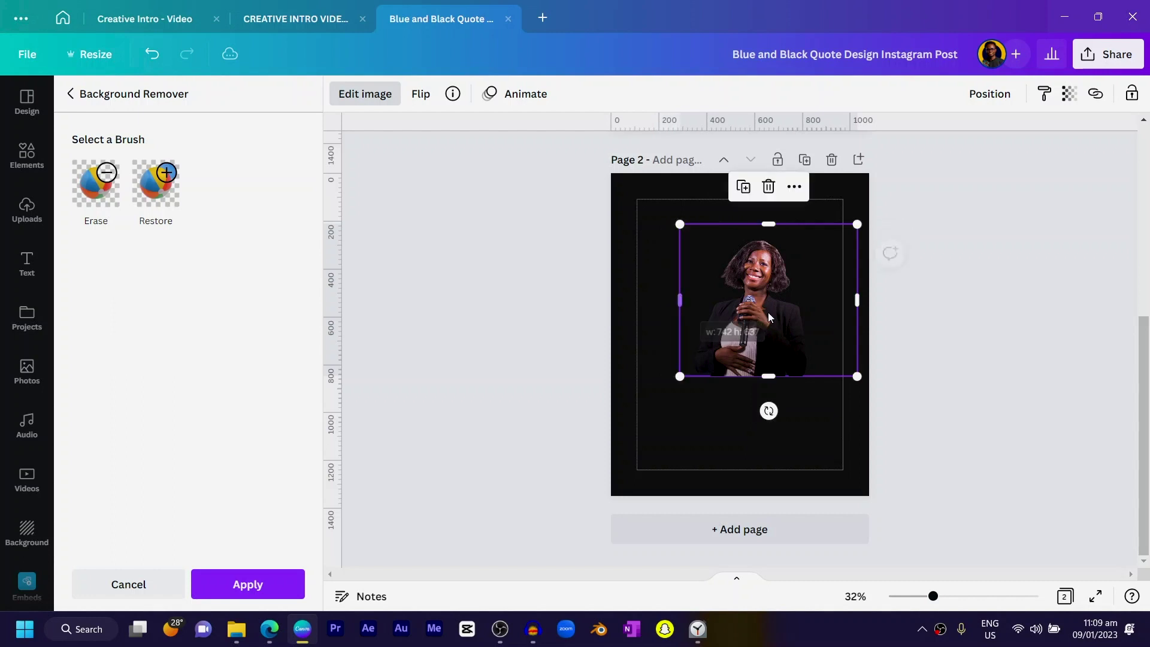
key(ctrl+z)
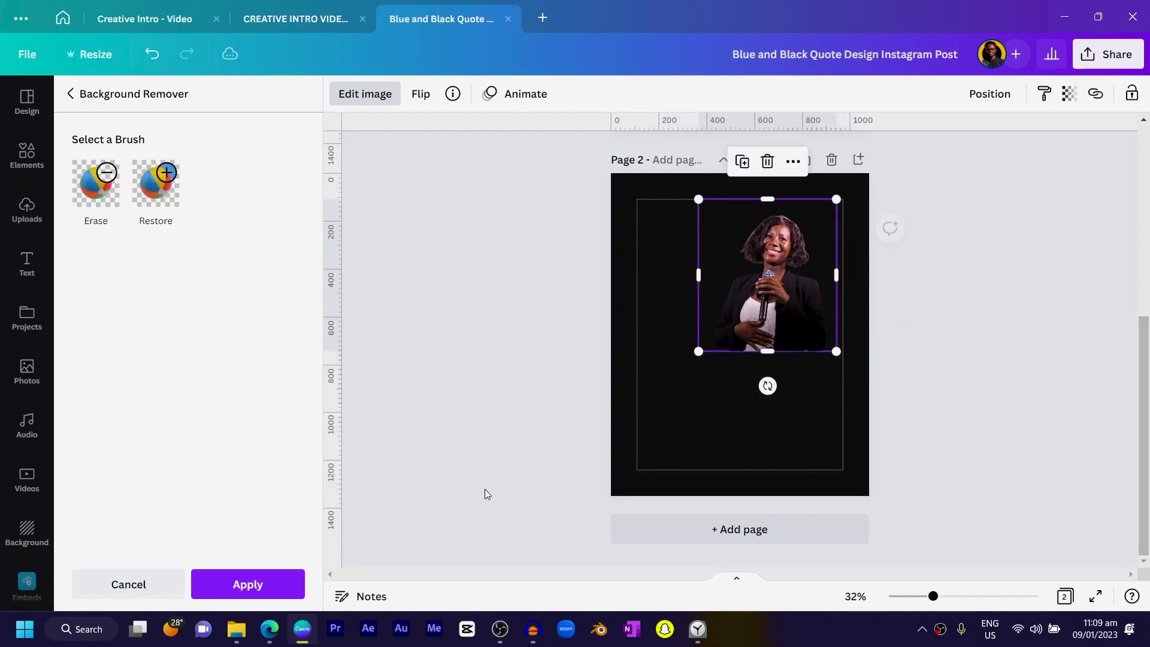
click(268, 585)
click(27, 371)
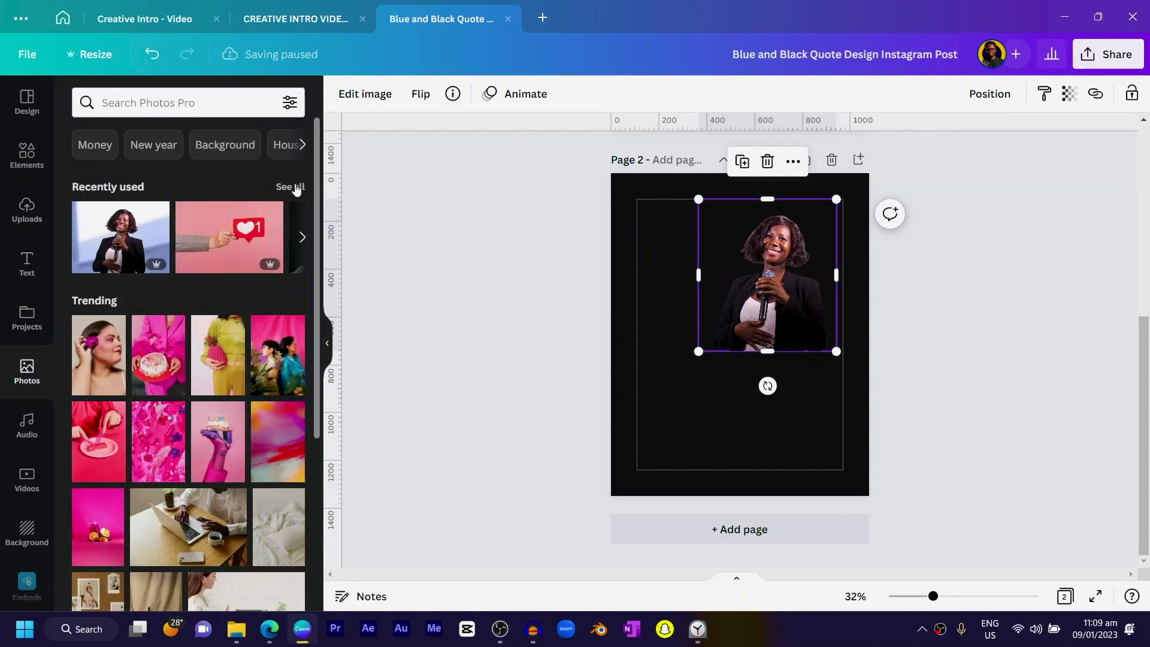
- Add the pointing woman photo, remove its background, and move the cut-out lower
click(295, 187)
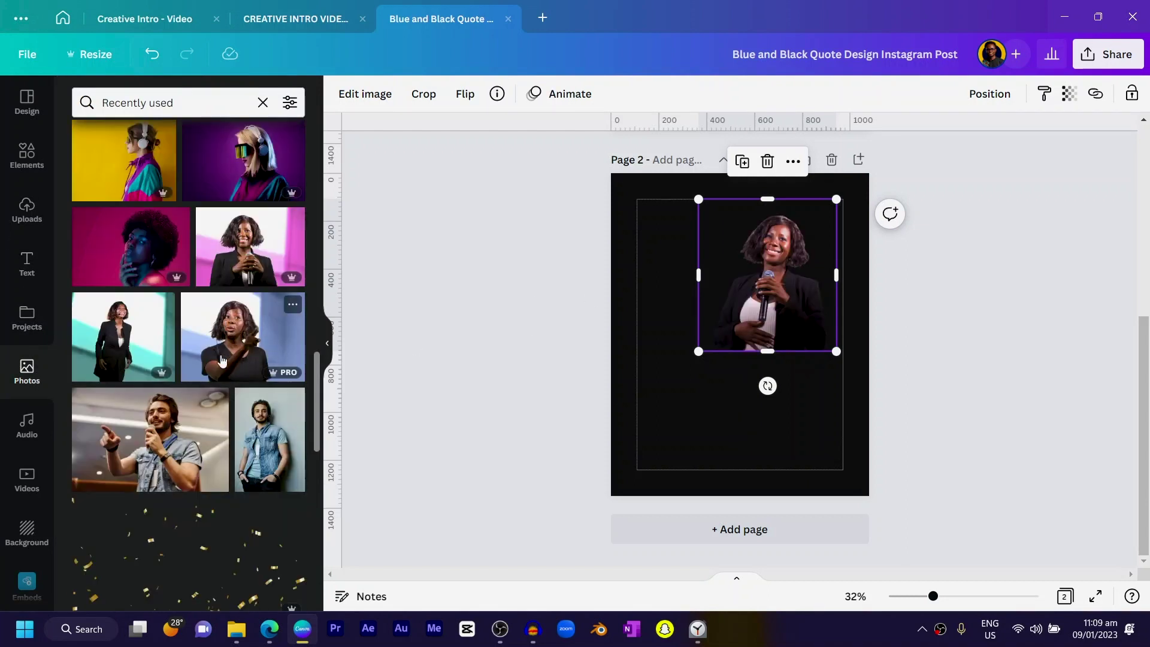
click(239, 341)
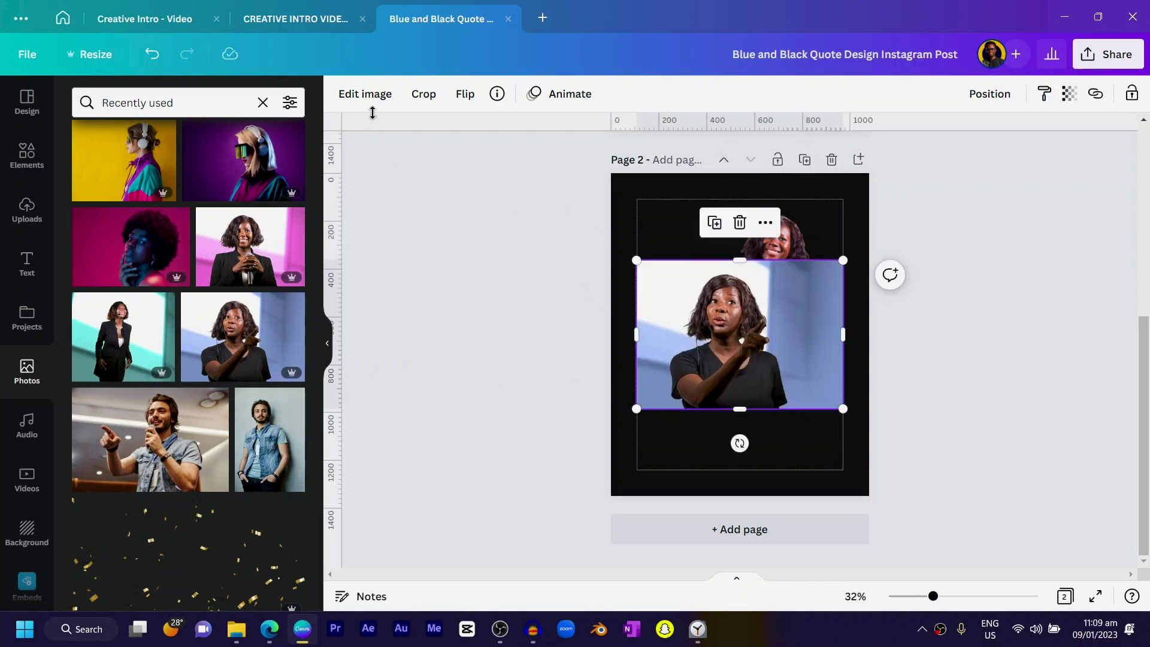
click(359, 96)
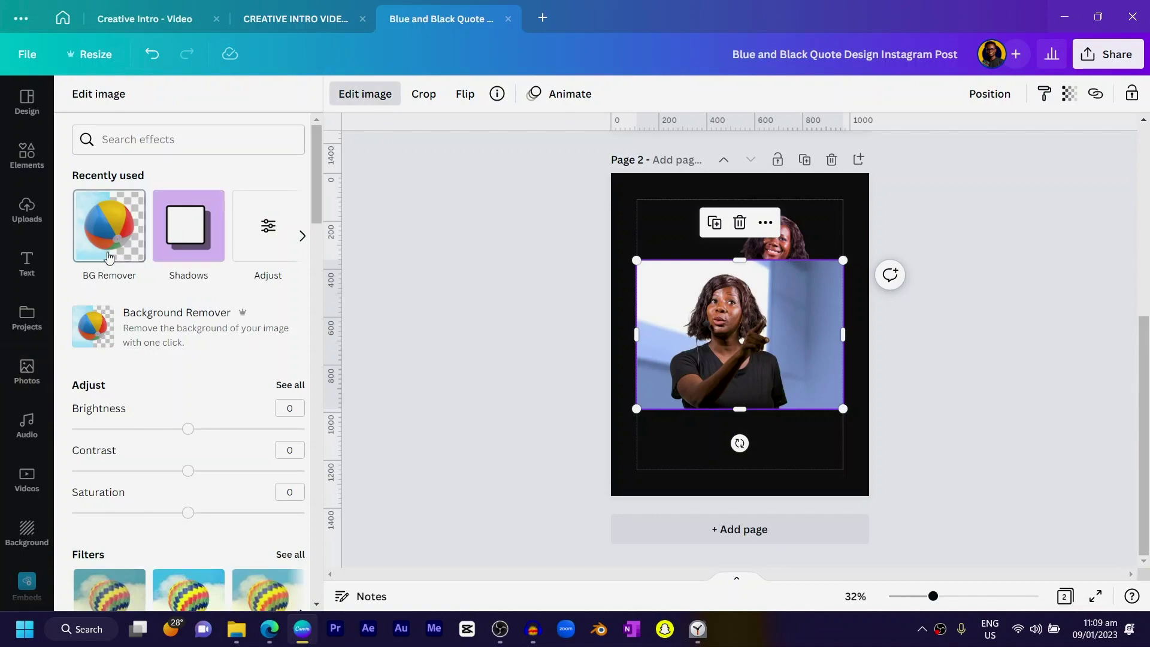
click(105, 255)
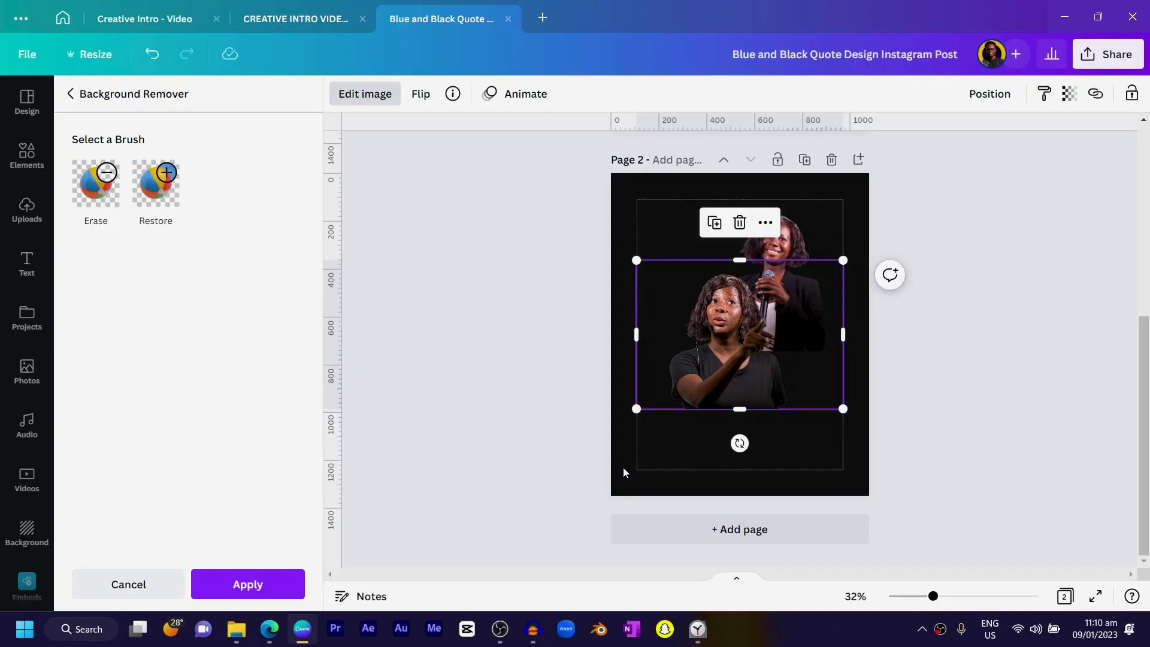
drag(748, 392, 774, 460)
- Enlarge both cut-outs, with the microphone woman upper right and the pointing woman lower right
click(718, 324)
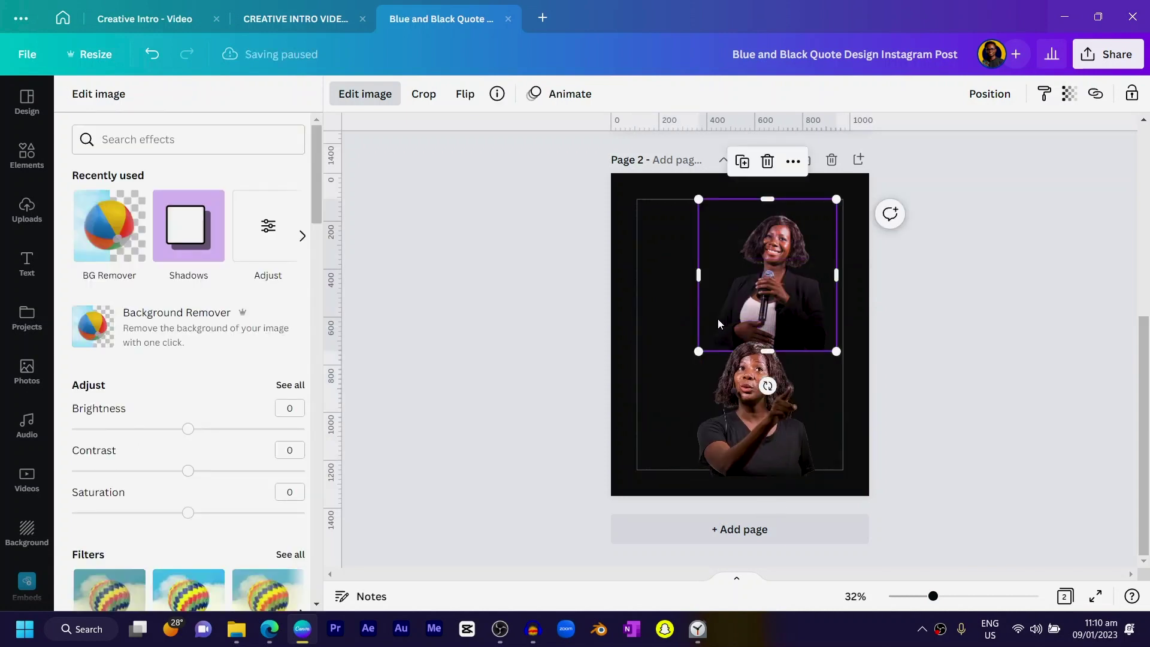
drag(699, 352, 601, 459)
drag(767, 275, 851, 230)
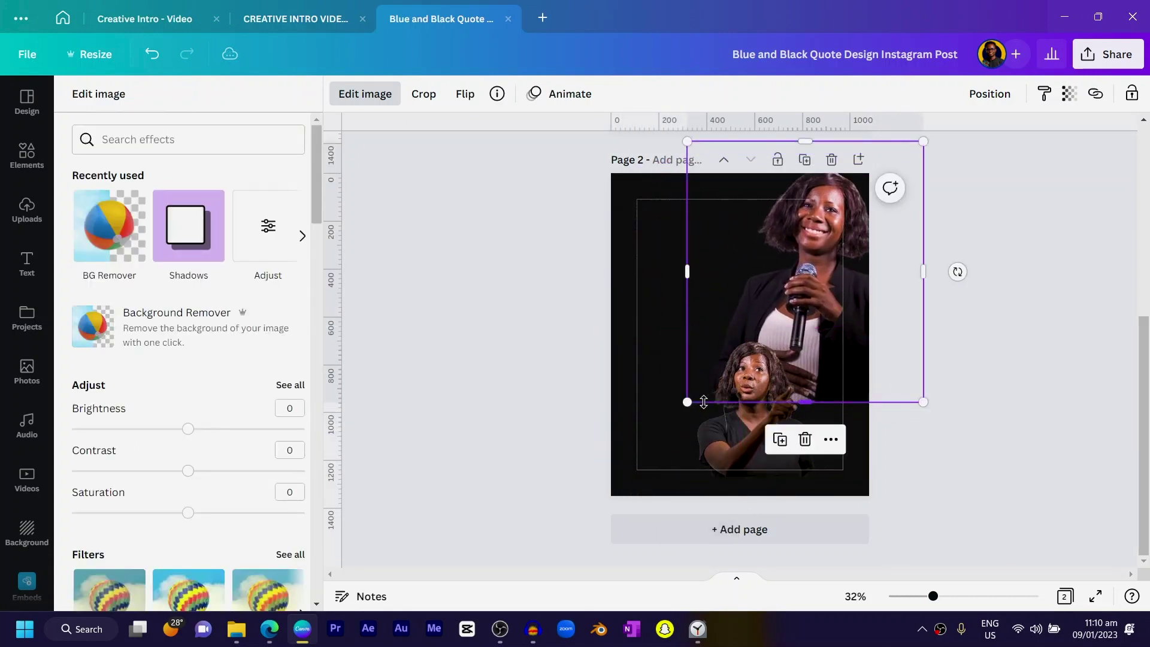
click(751, 444)
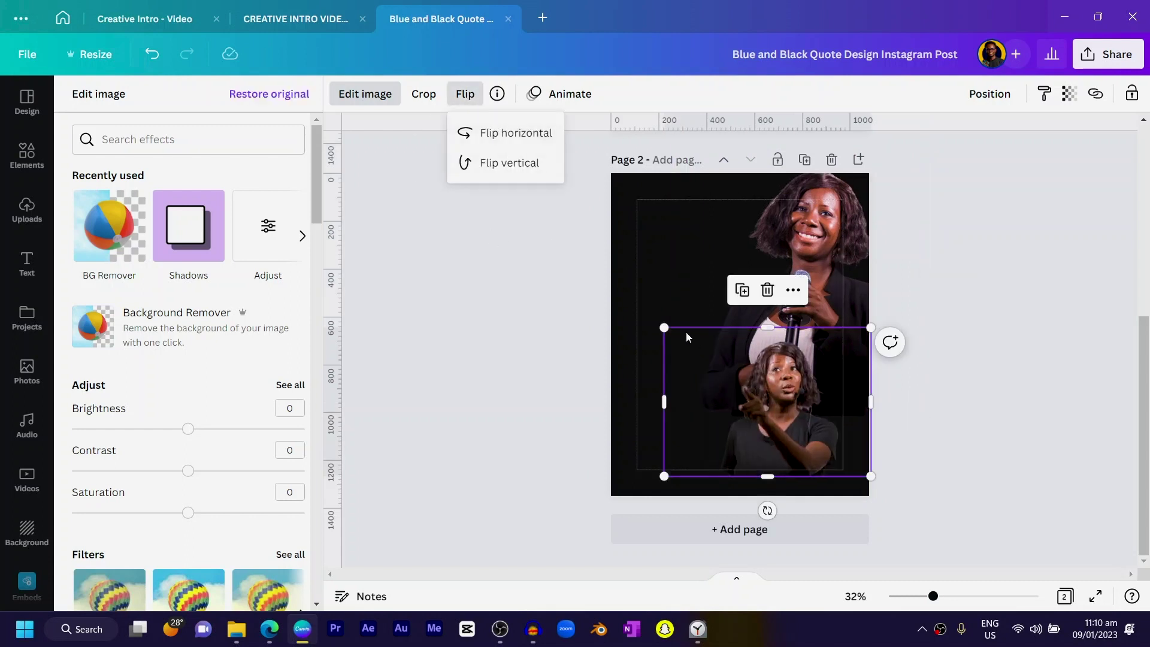
drag(663, 327, 596, 282)
drag(684, 382, 783, 413)
mouse_move(636, 476)
mouse_down()
mouse_move(620, 488)
mouse_move(632, 473)
mouse_up()
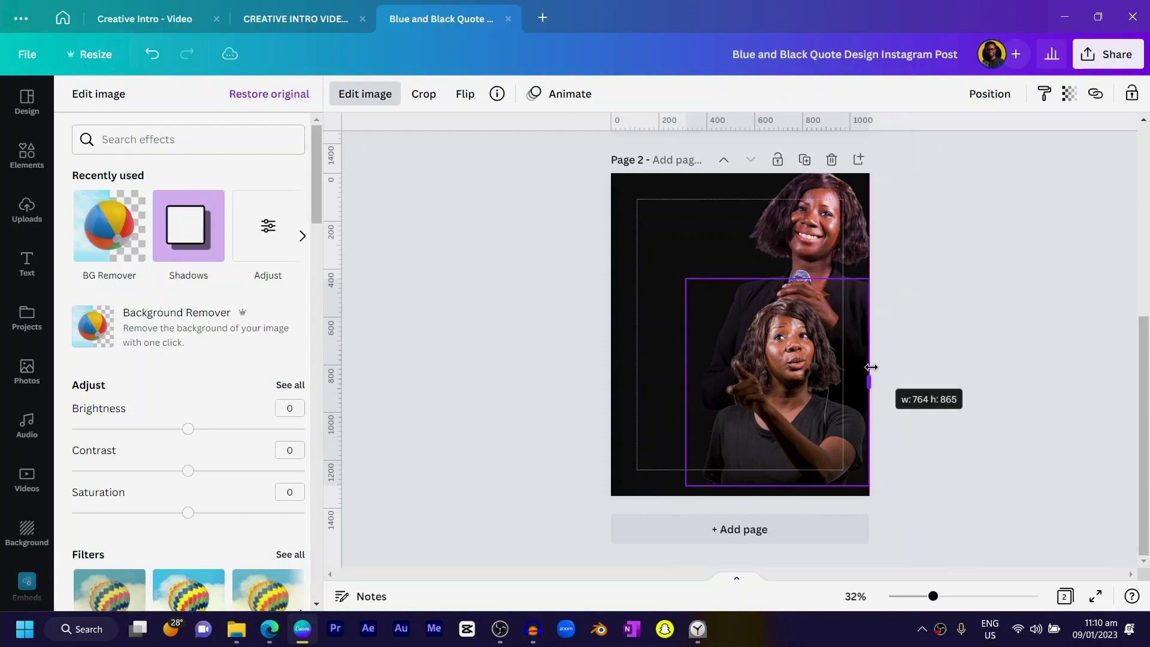
- Set the upper smiling woman's photo transparency to 33
click(835, 203)
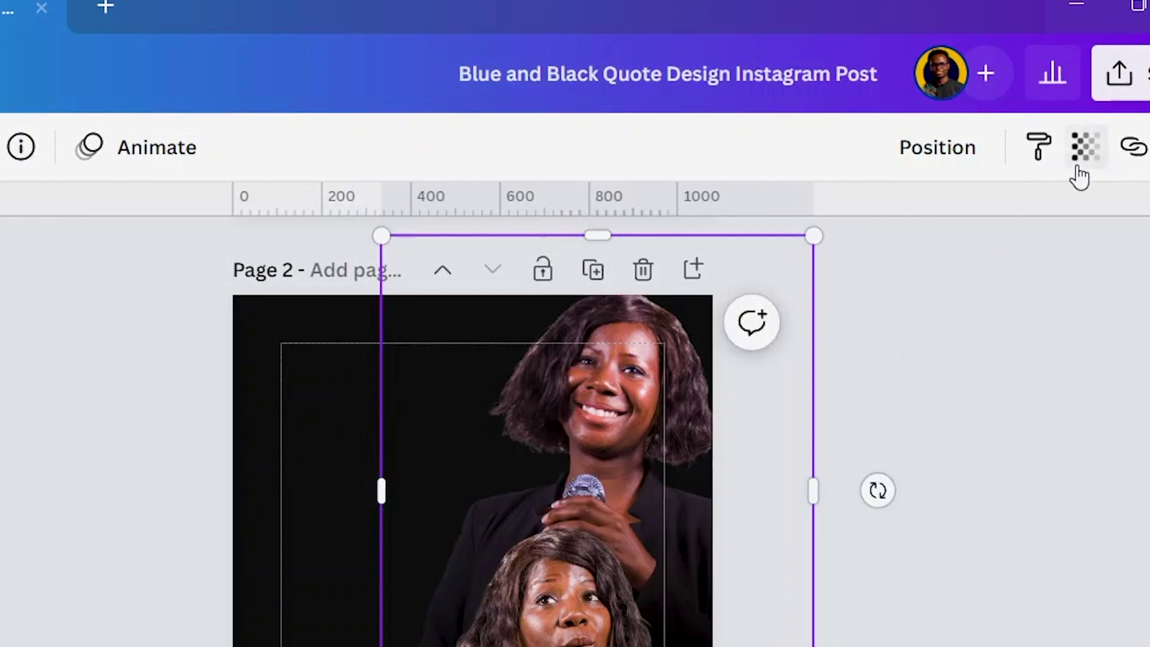
click(1069, 93)
click(975, 153)
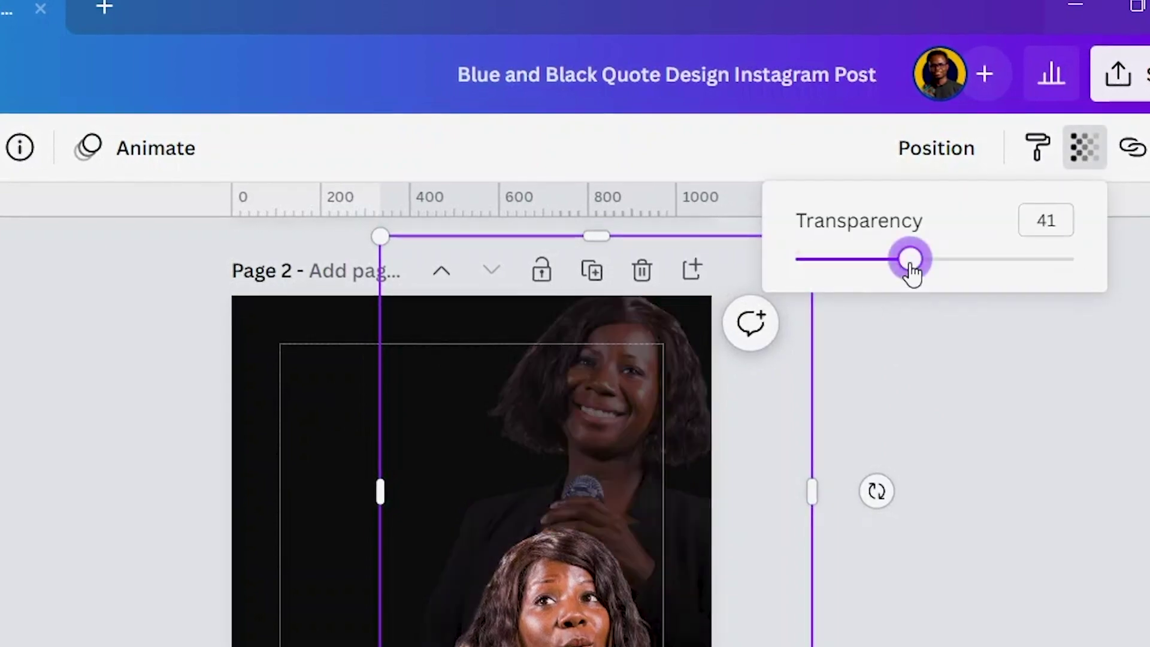
drag(890, 271, 888, 269)
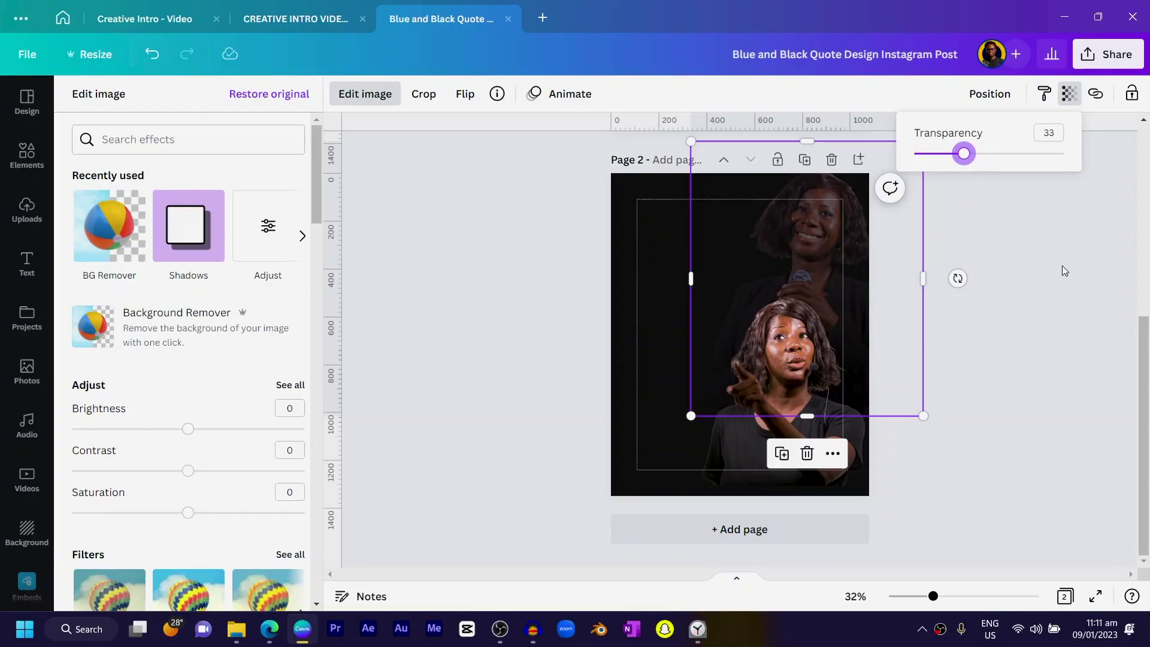
click(1036, 316)
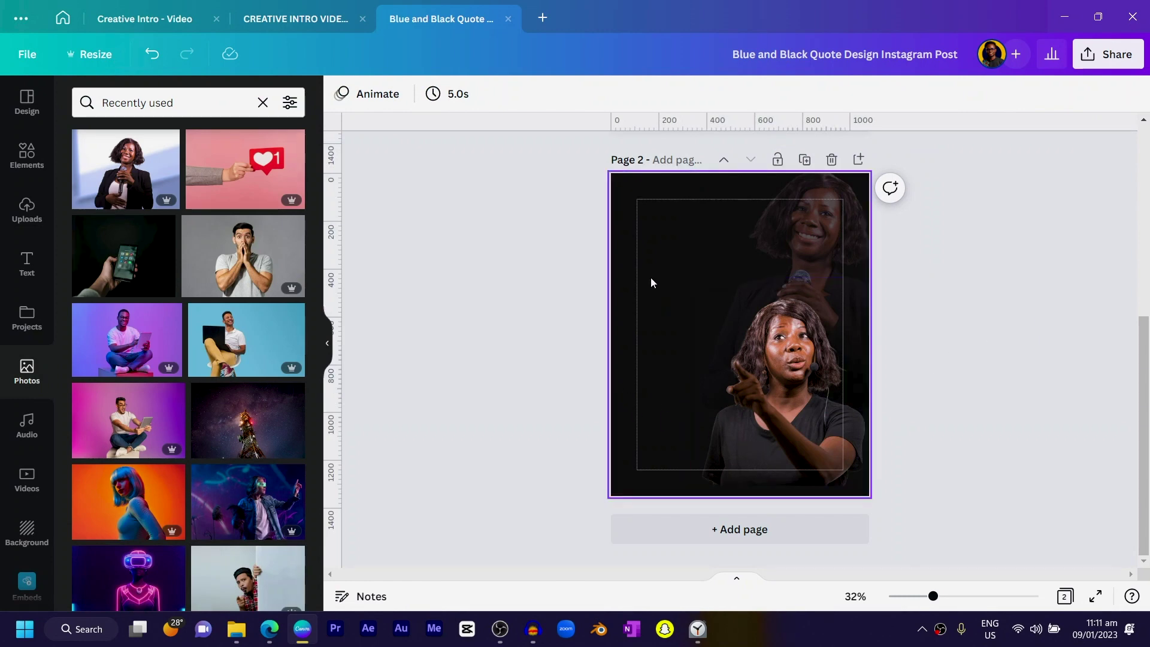
- Drag the blue light-flare image from Uploads into page 2's upper left
click(26, 206)
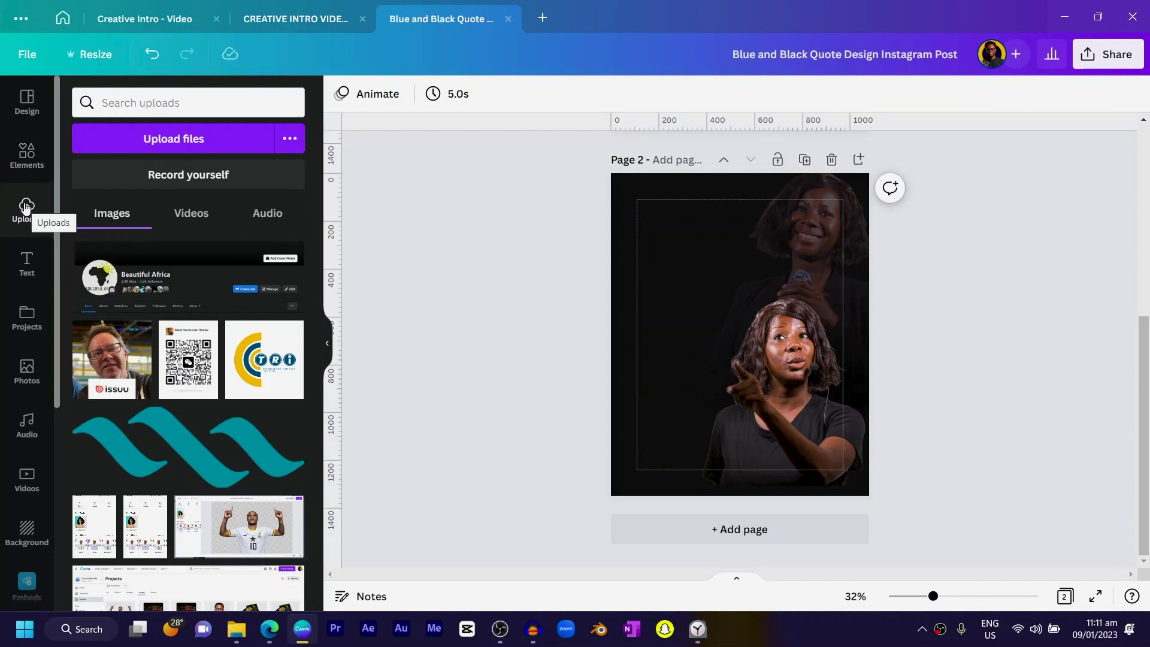
drag(321, 259, 303, 445)
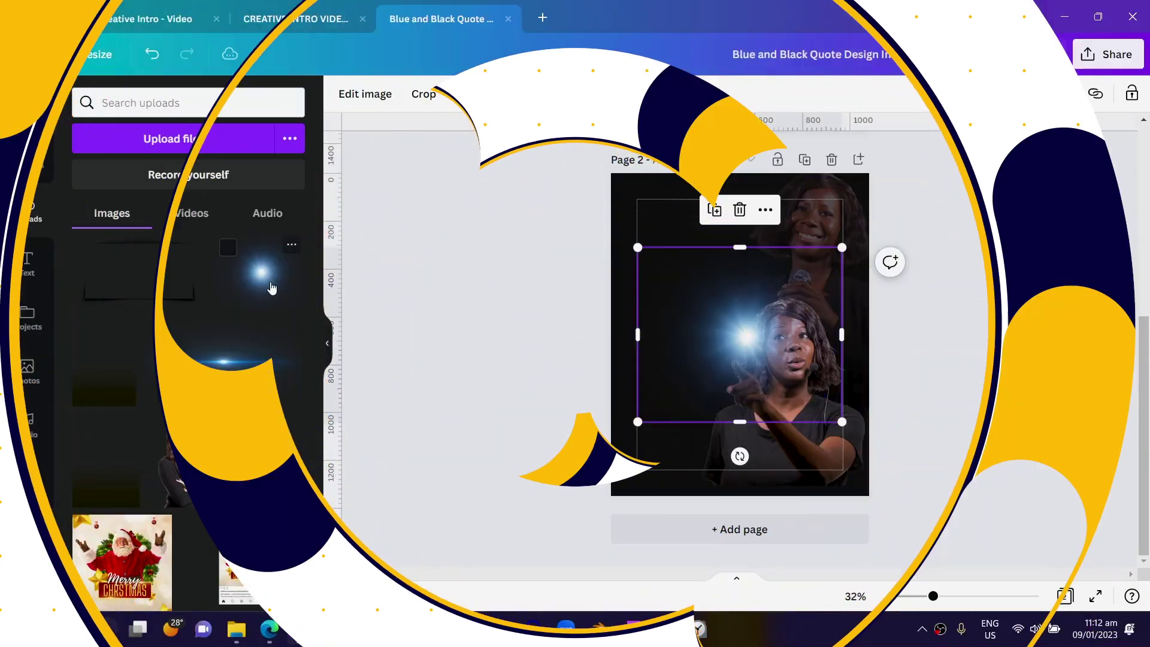
drag(744, 390, 669, 287)
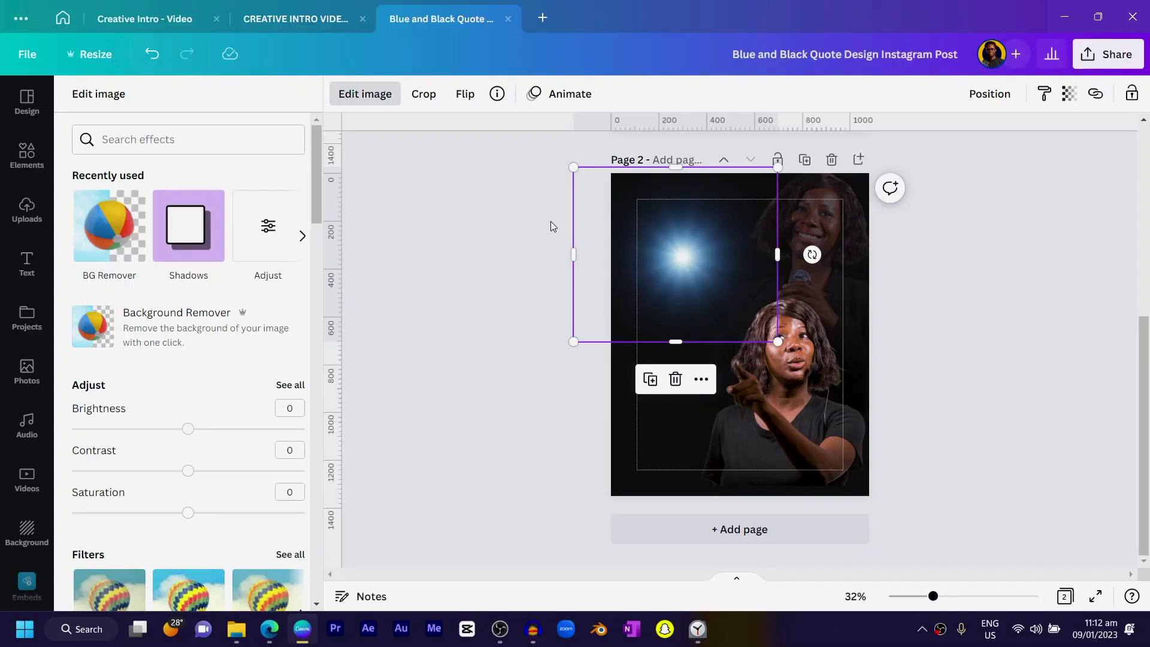
- Blur the light flare to 51 and enlarge it
click(268, 240)
drag(189, 328, 241, 352)
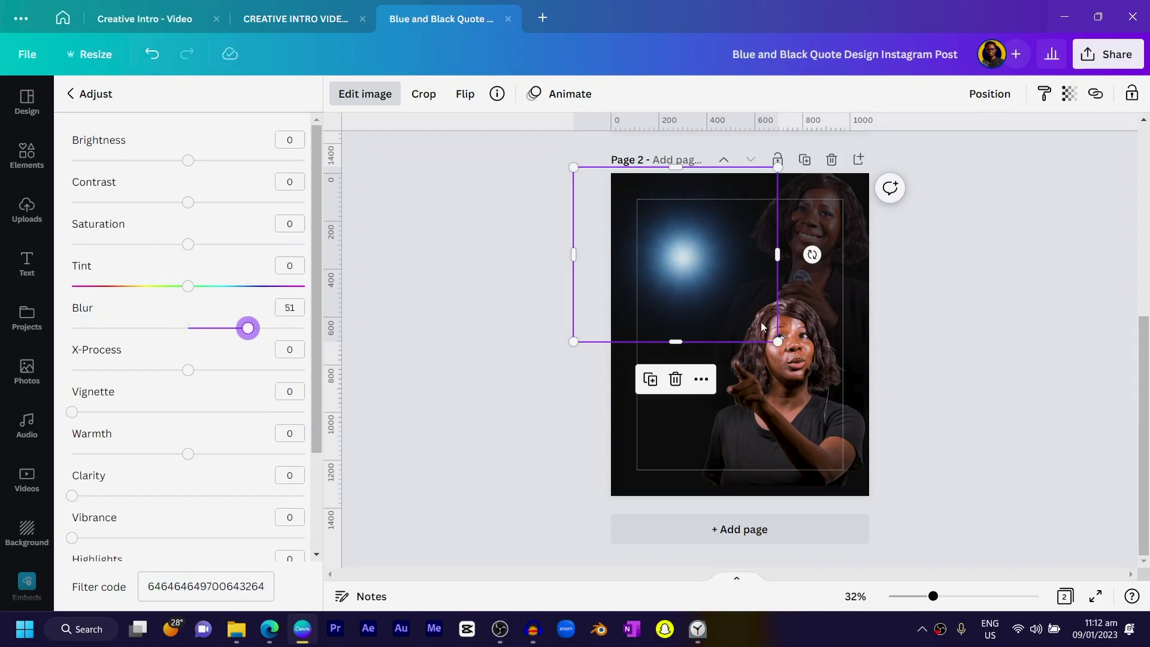
drag(777, 341, 660, 244)
- Send the flare to the back and position it behind the women as a backglow
right_click(660, 245)
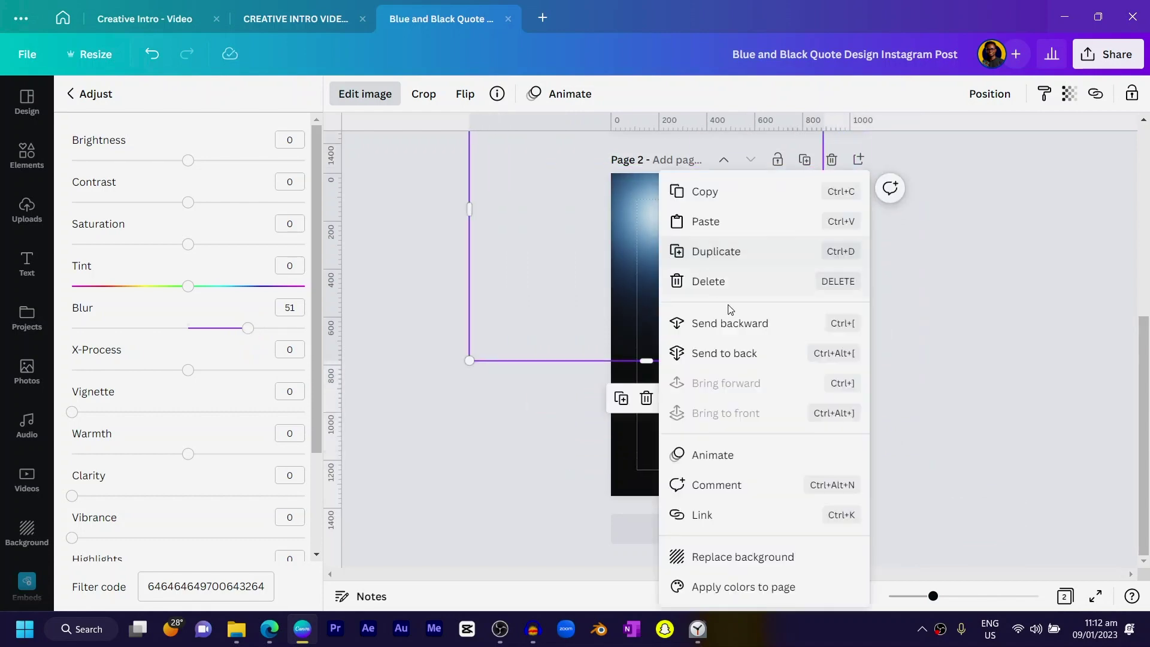
click(724, 352)
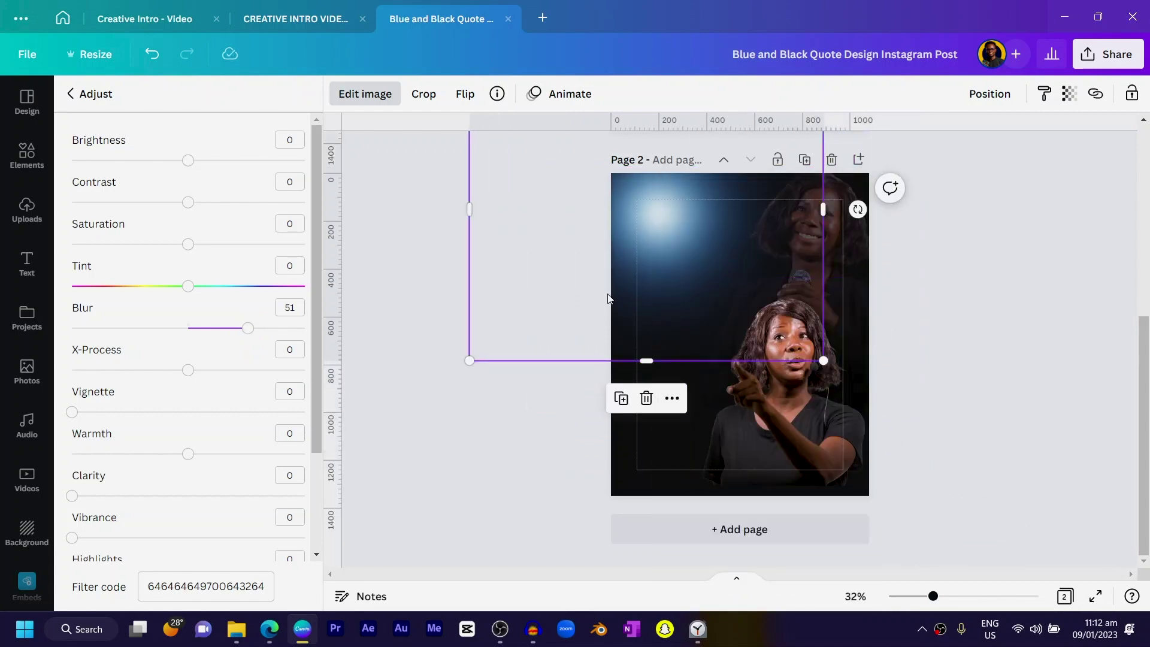
drag(642, 254, 782, 450)
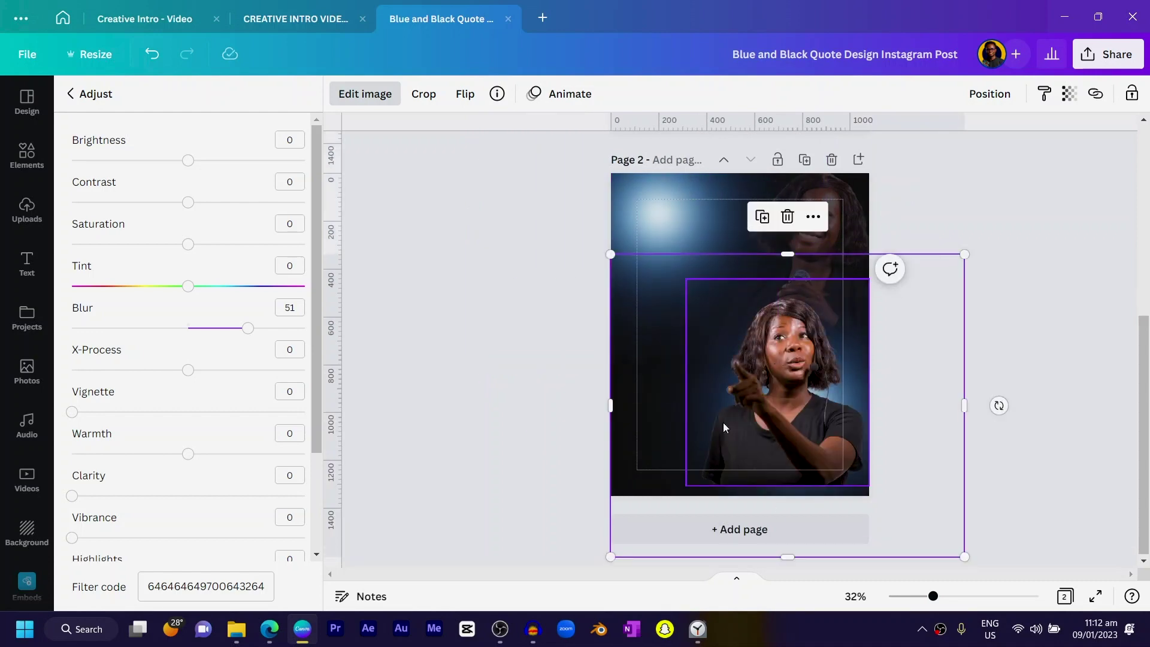
click(506, 379)
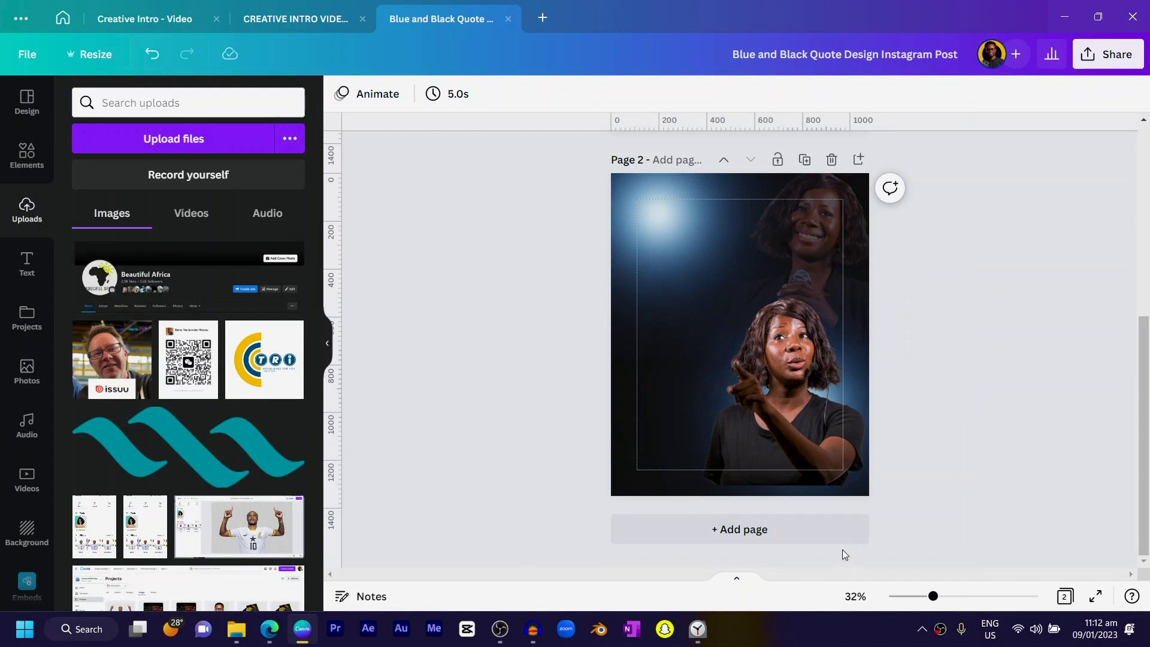
click(841, 437)
key(ctrl+z)
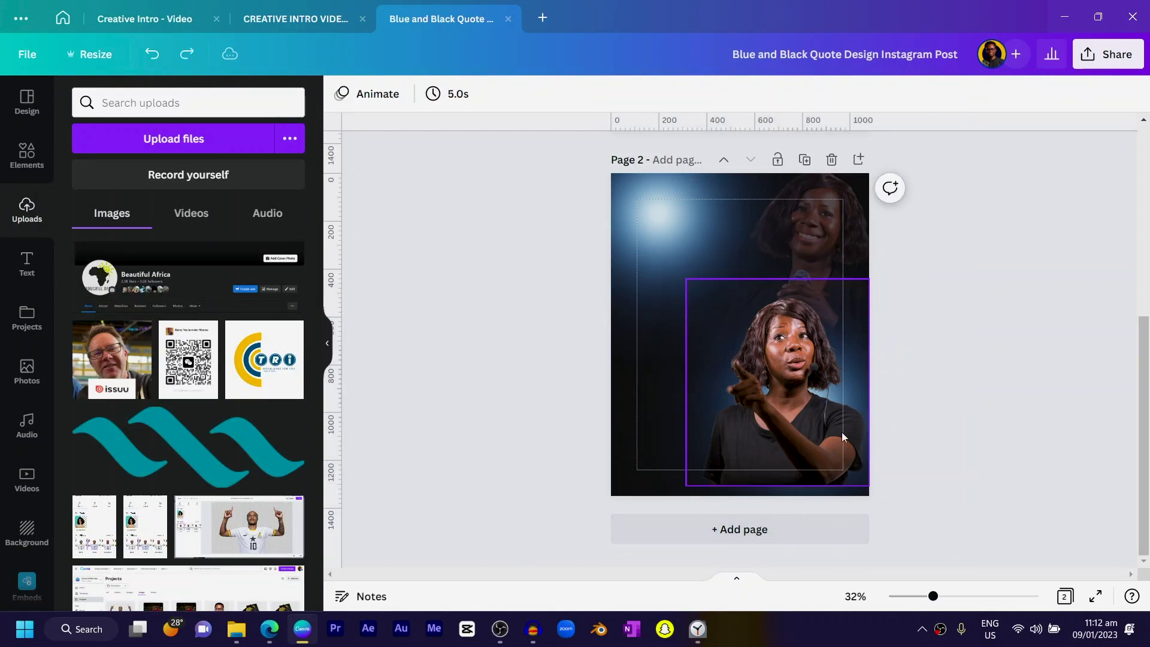
- Slightly enlarge the pointing woman's cut-out toward the lower right and reselect it
click(775, 426)
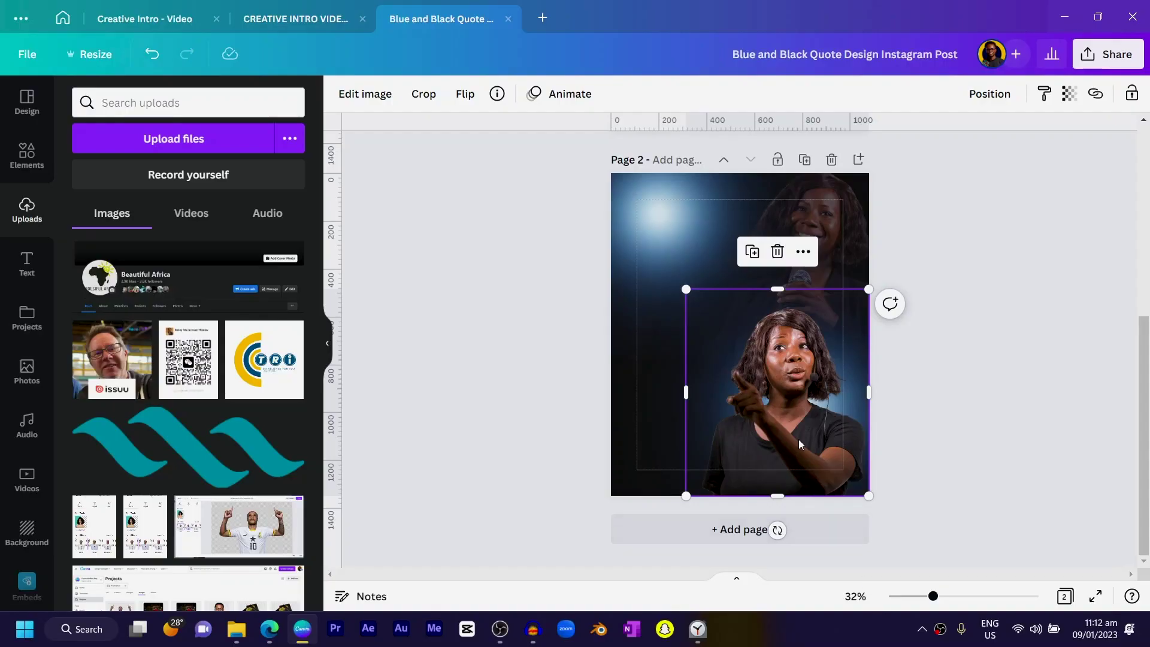
drag(867, 285, 872, 279)
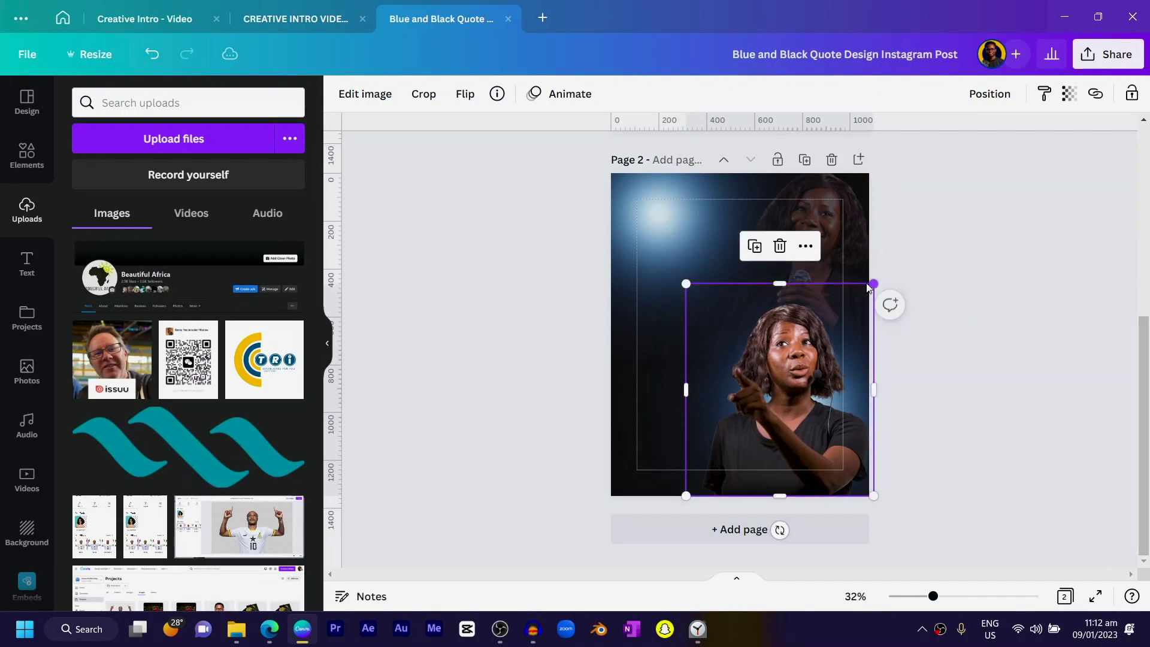
click(477, 405)
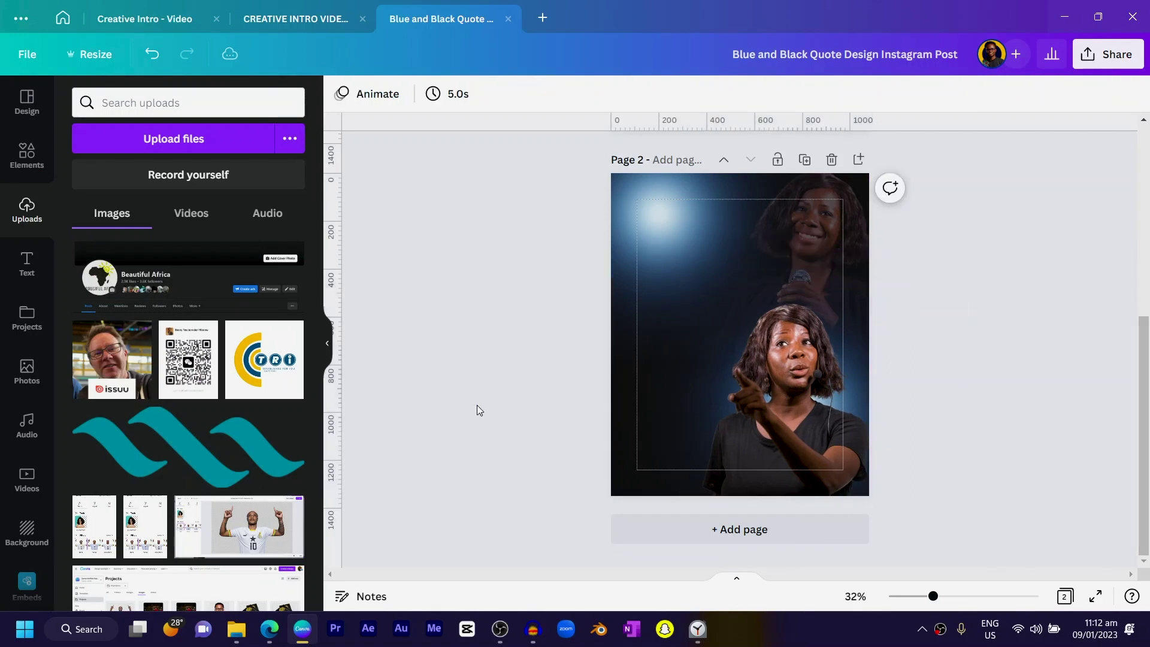
click(774, 355)
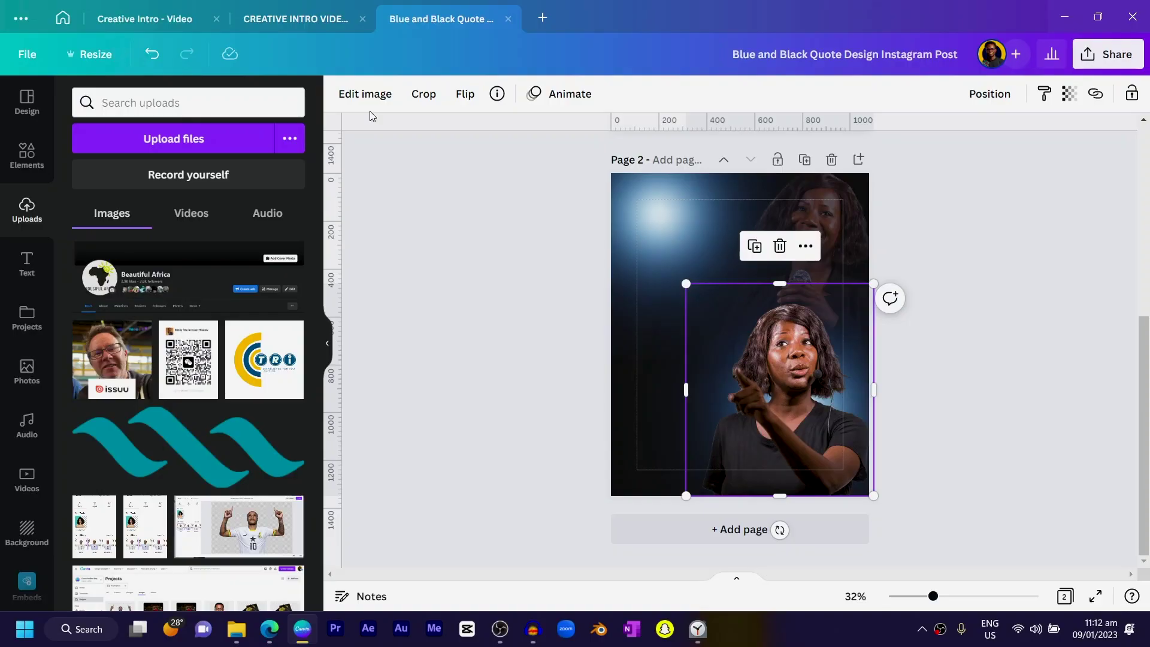
- Adjust the pointing woman's photo: brightness 0, contrast 13, saturation 10, increased clarity
click(364, 93)
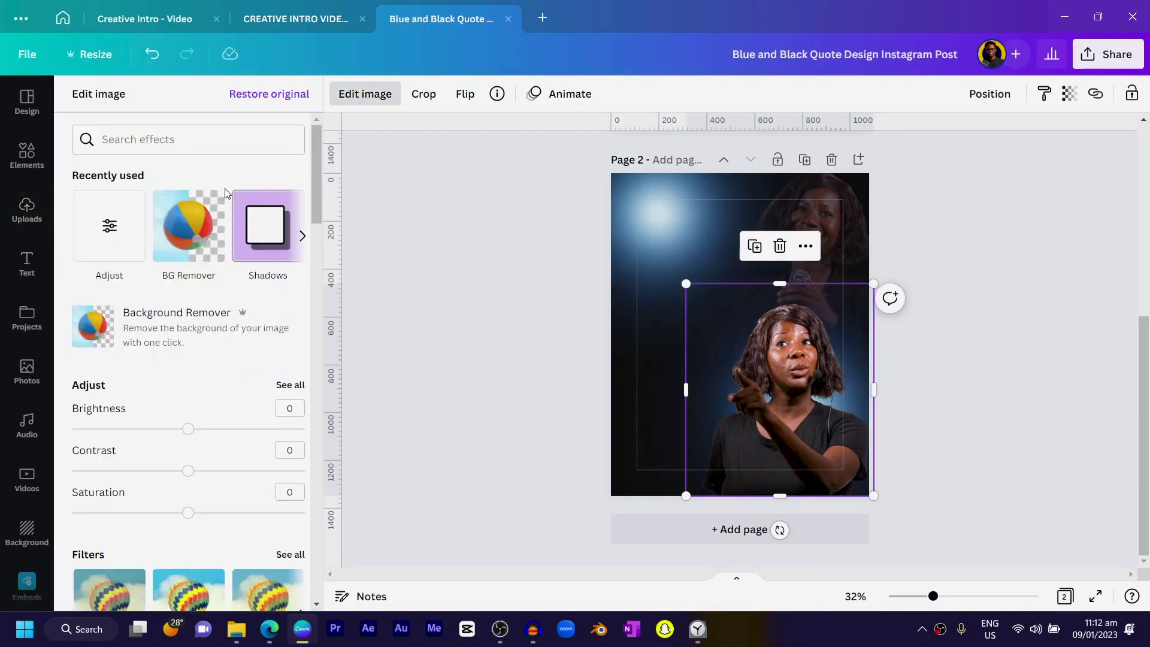
click(288, 382)
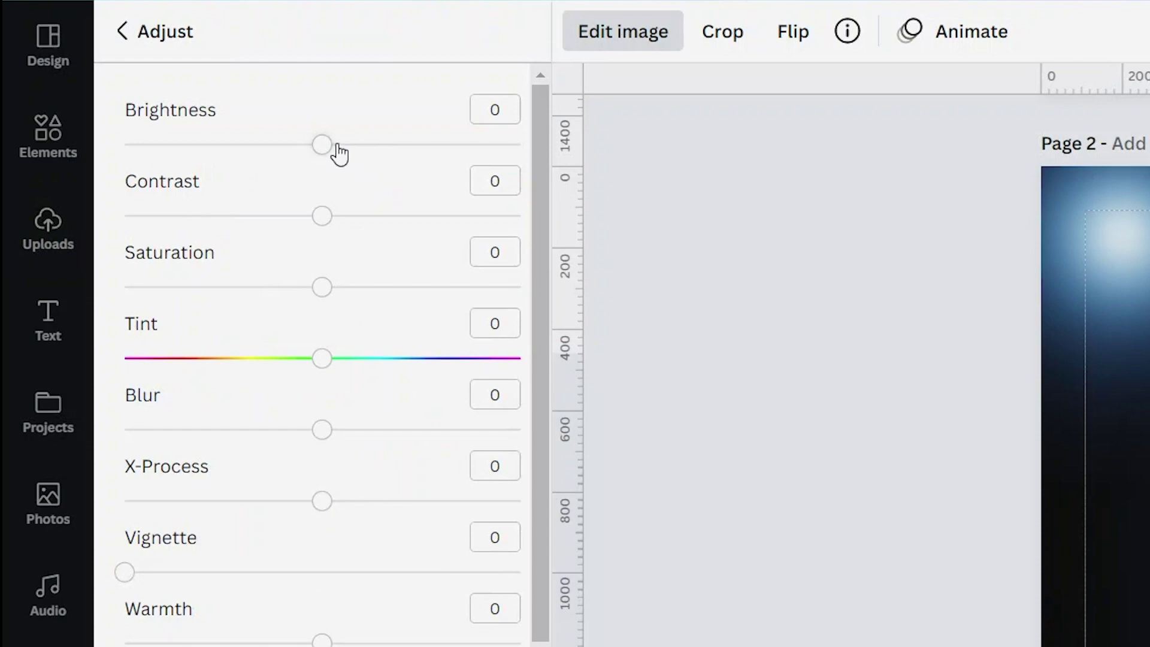
drag(313, 145, 315, 147)
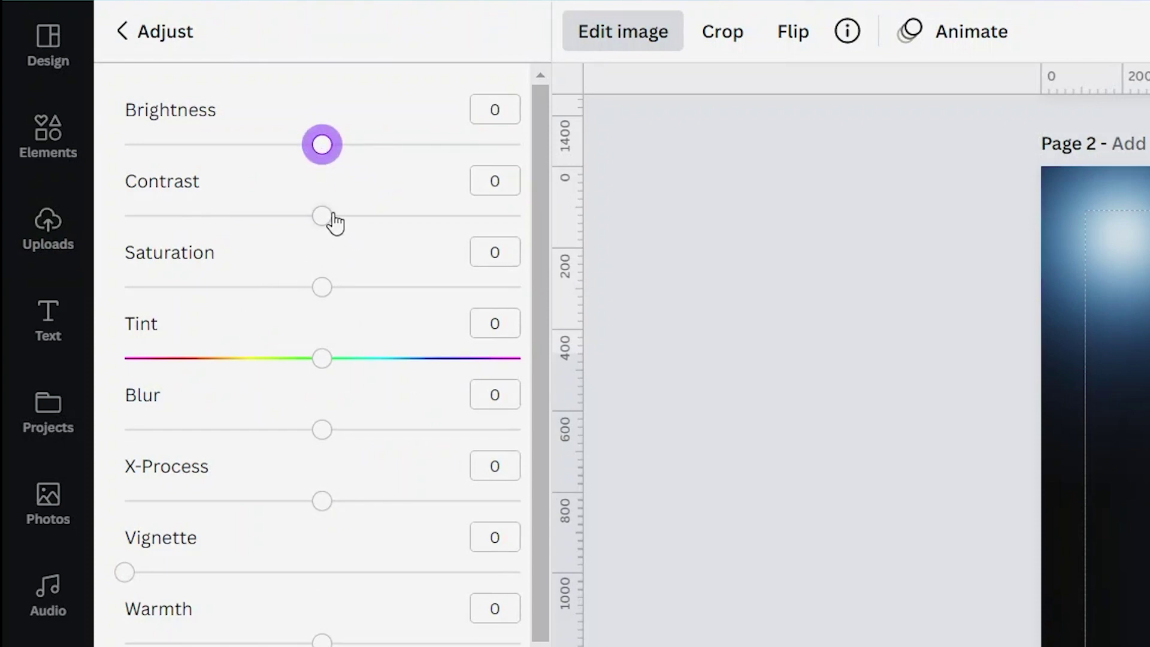
drag(346, 215, 349, 216)
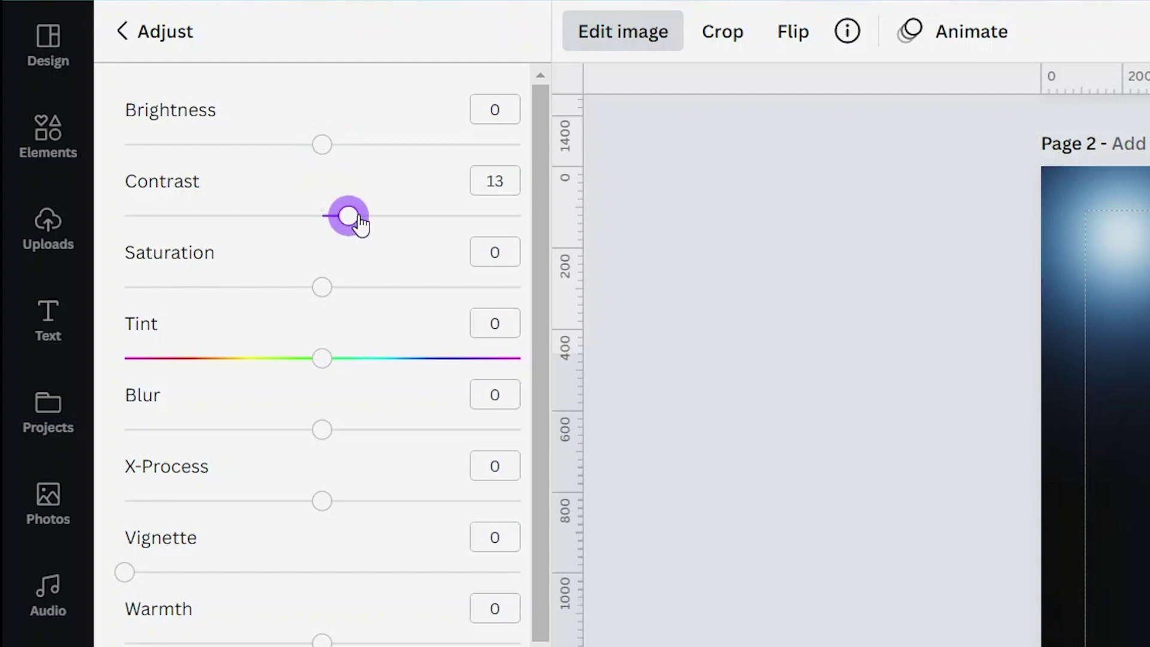
click(345, 290)
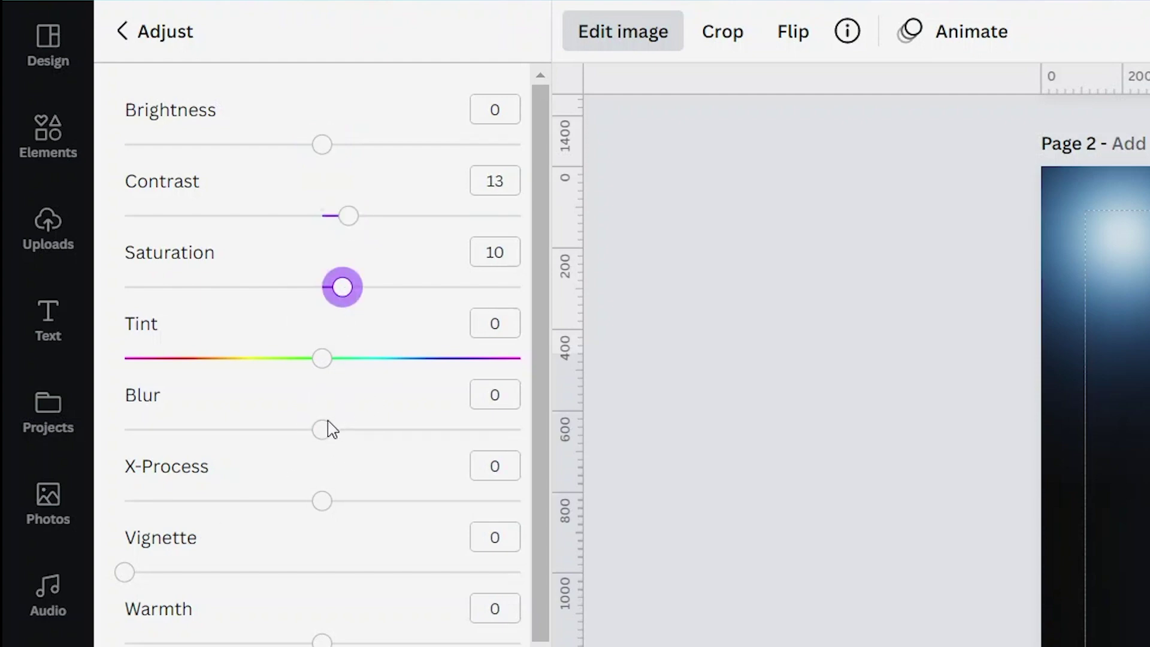
drag(120, 574, 81, 566)
click(116, 499)
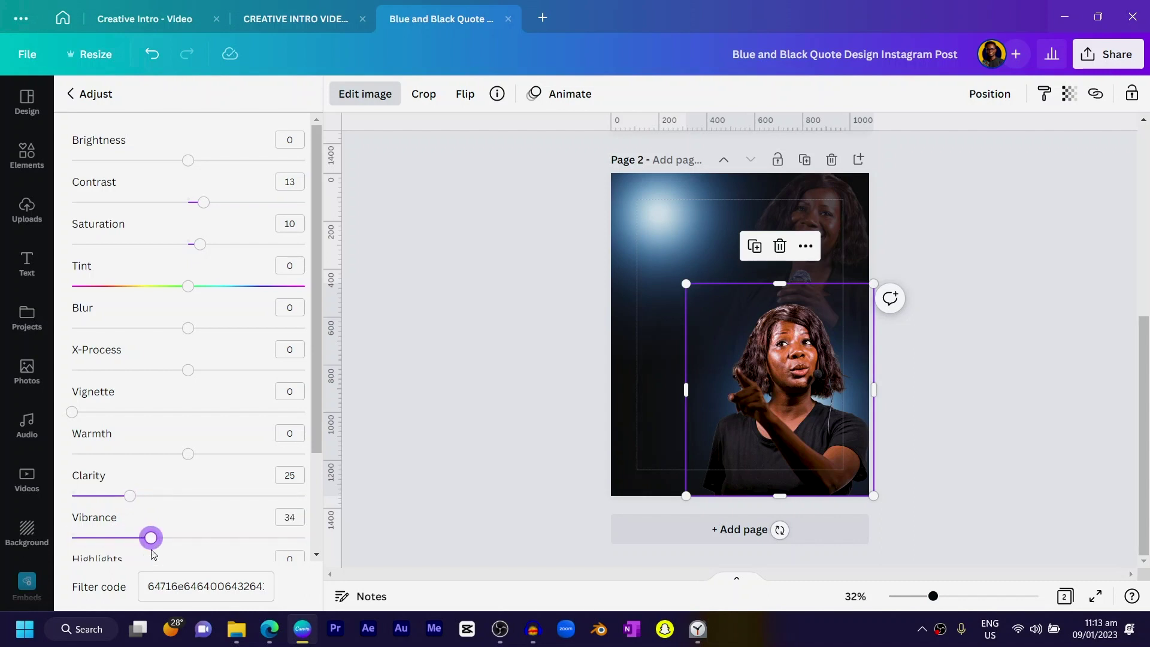
- Copy her filter code and paste it into the faded upper photo's filter code
double_click(185, 594)
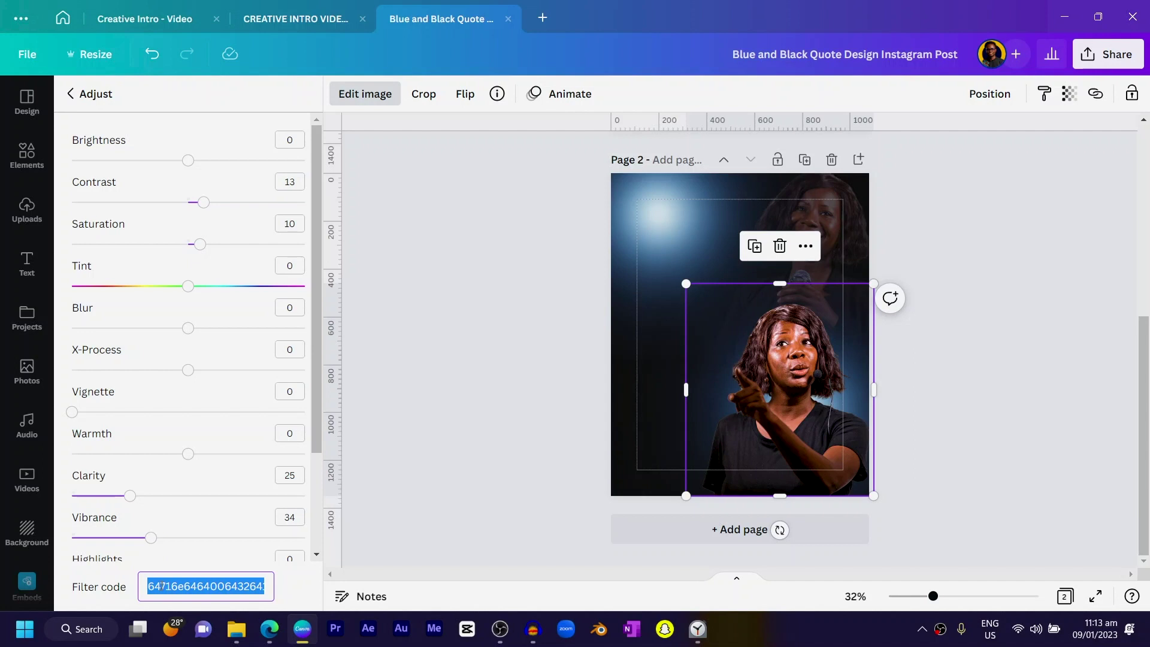
click(833, 177)
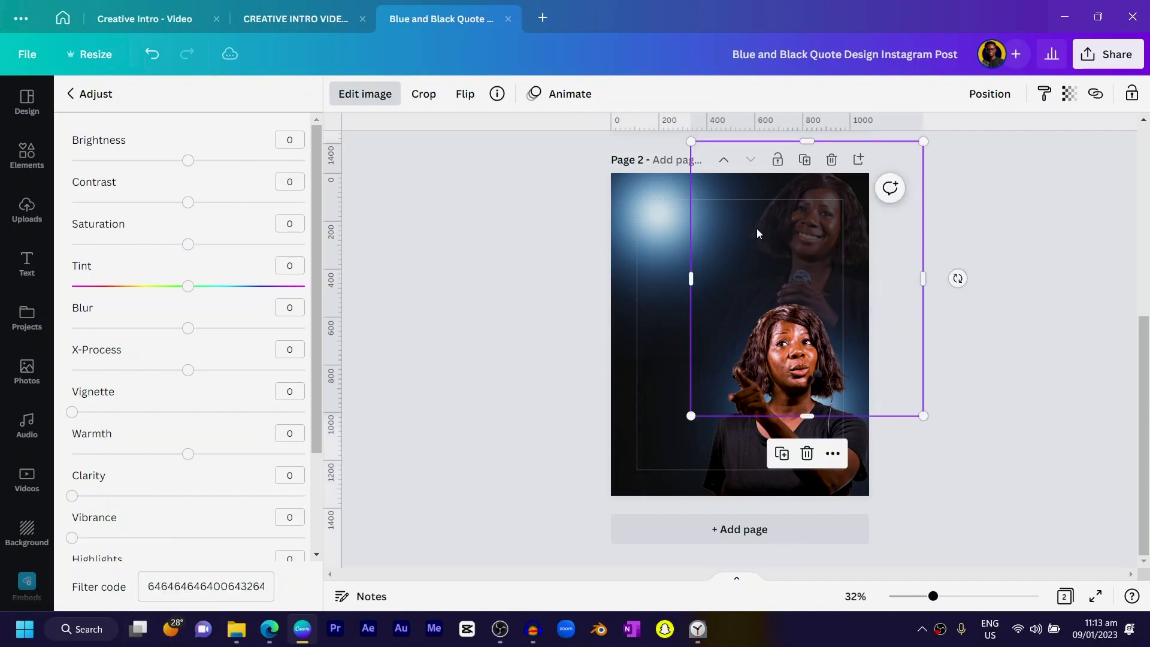
double_click(155, 587)
key(ctrl+v)
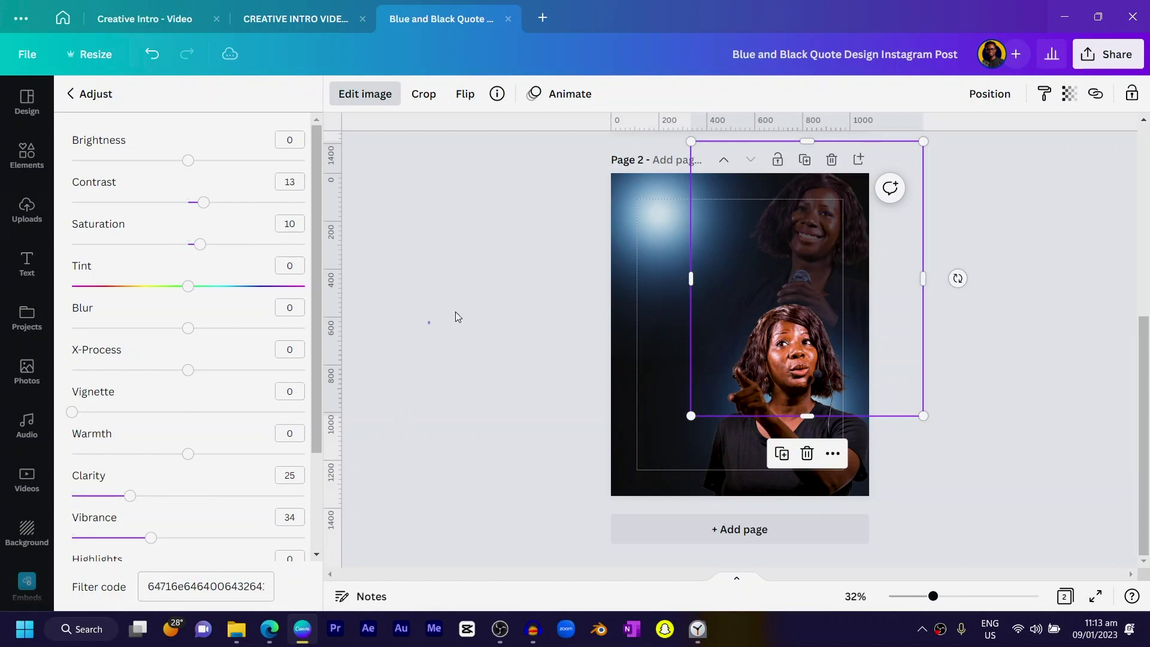
click(457, 315)
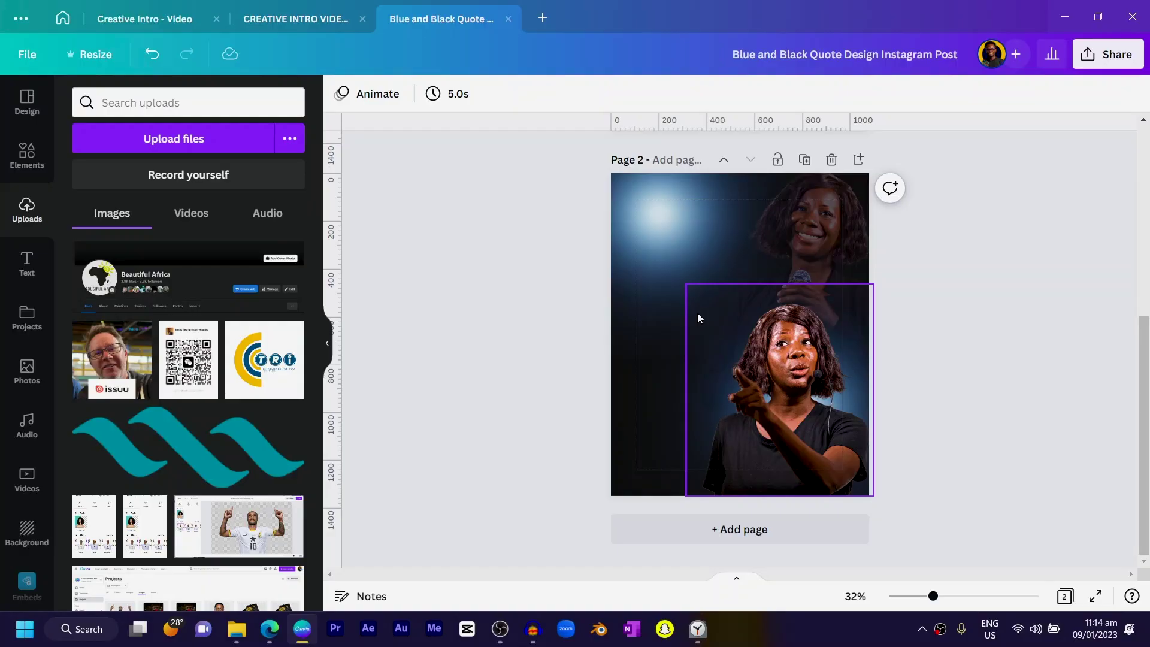
- Copy the quote text group and heart and bookmark icons from page 1 onto page 2
scroll(697, 313, up, 6)
click(679, 300)
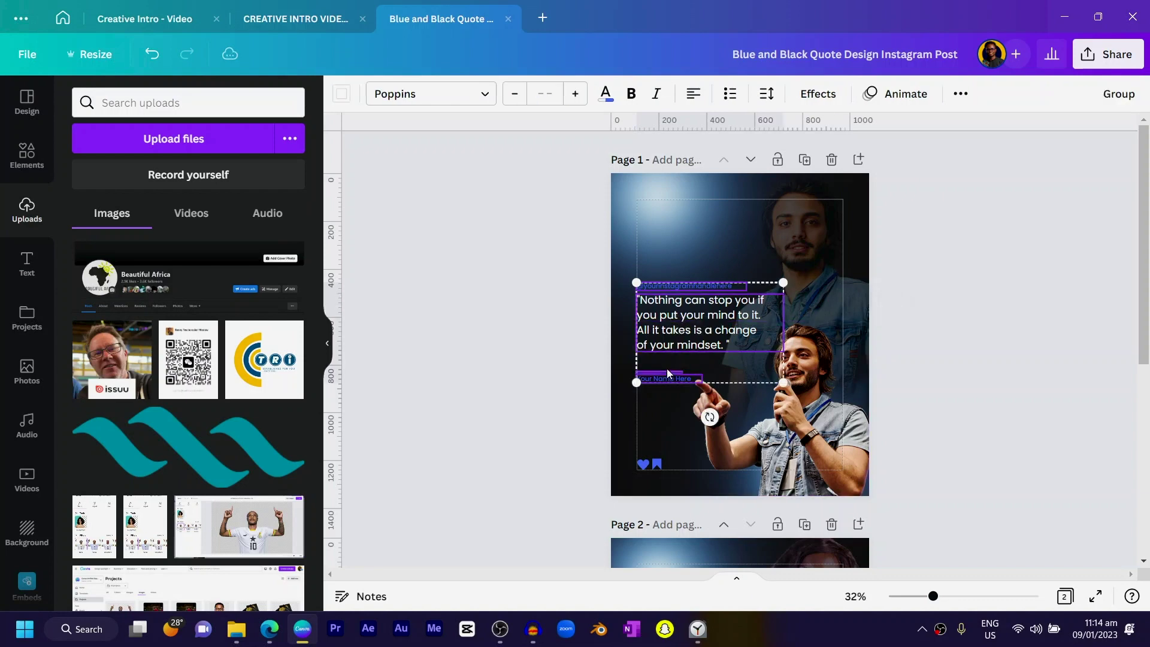
shift+click(644, 465)
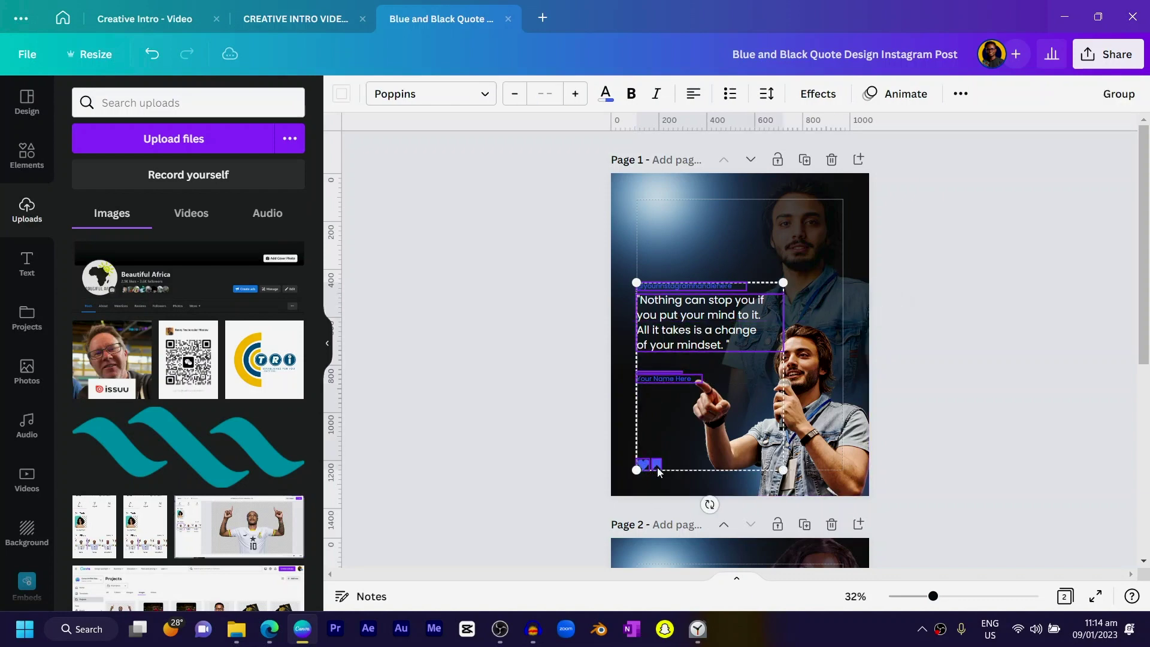
scroll(655, 466, down, 5)
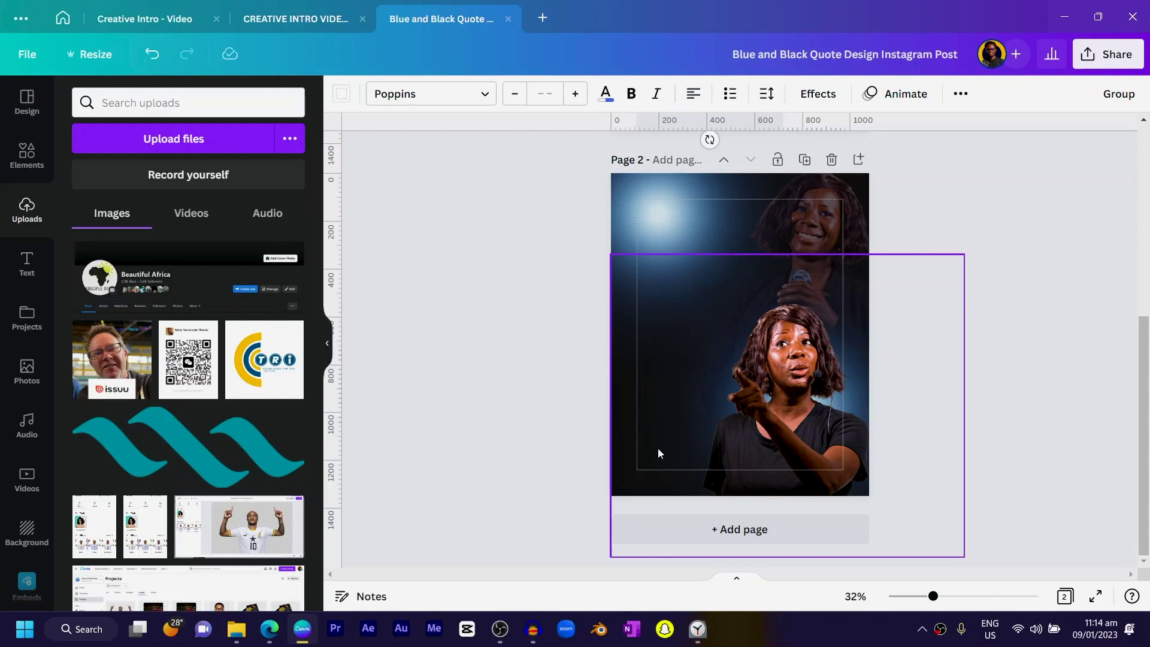
click(495, 376)
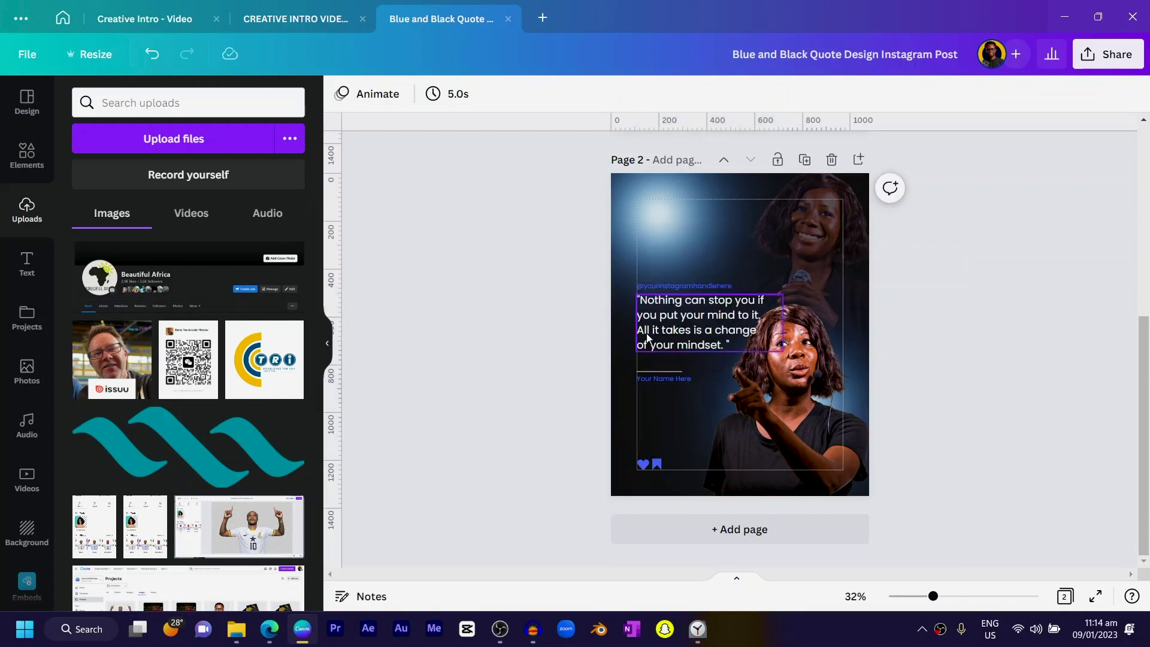
- Move the quote slightly higher and place 'Your Name Here' just beneath it
click(665, 288)
drag(658, 314, 655, 296)
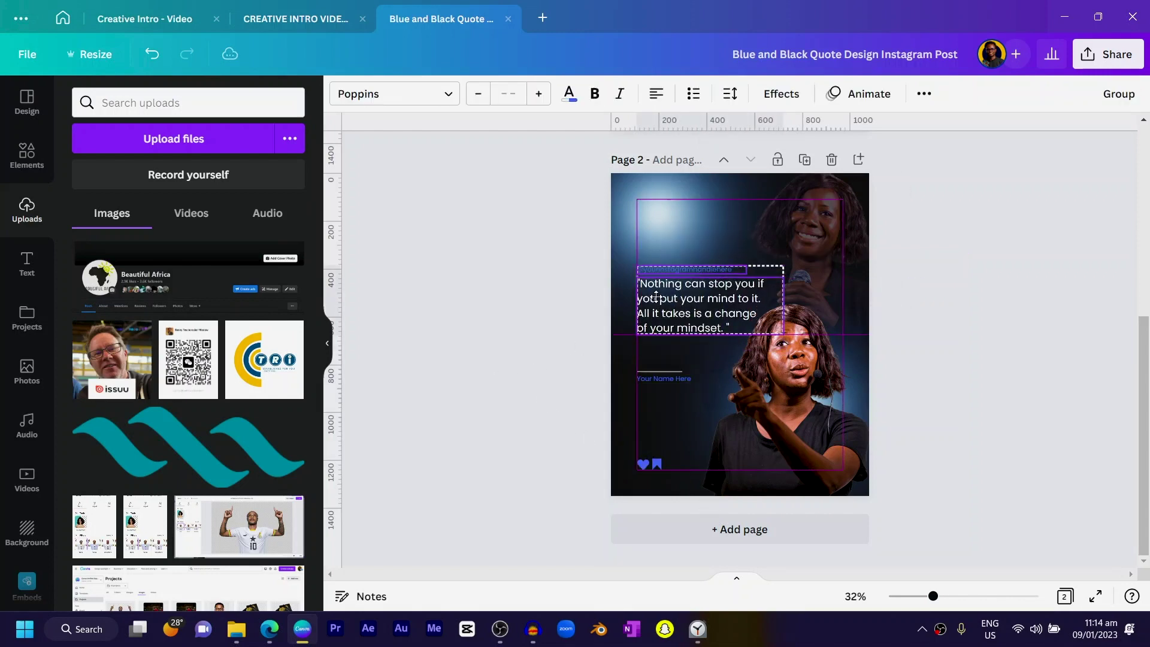
click(650, 379)
drag(653, 379, 652, 351)
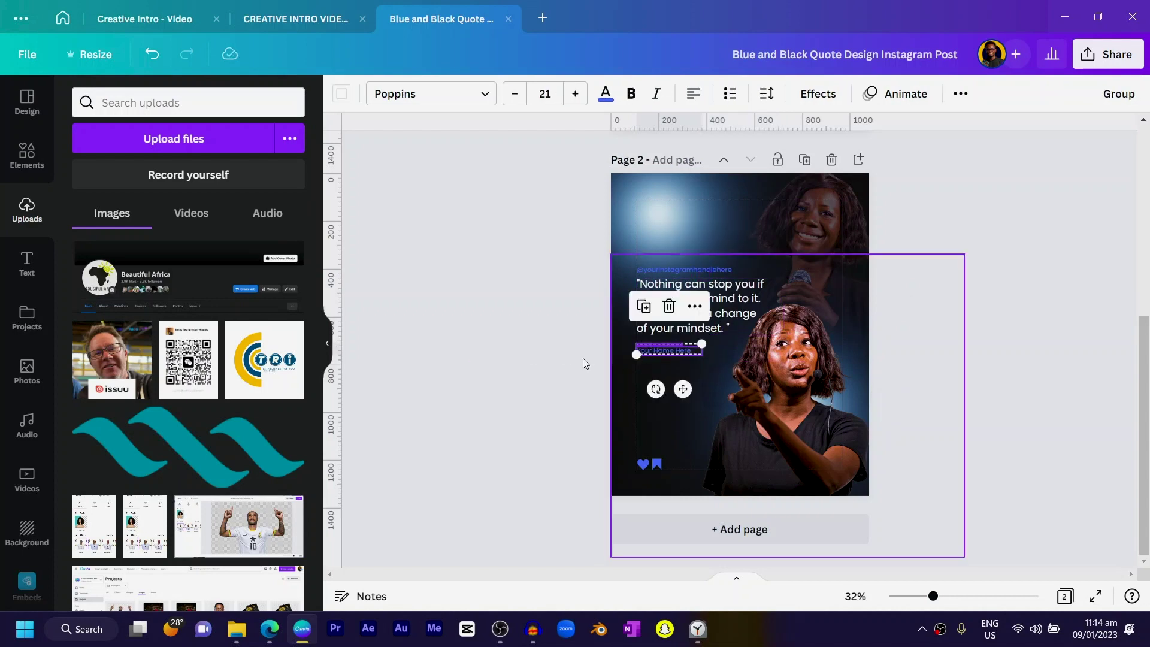
click(582, 358)
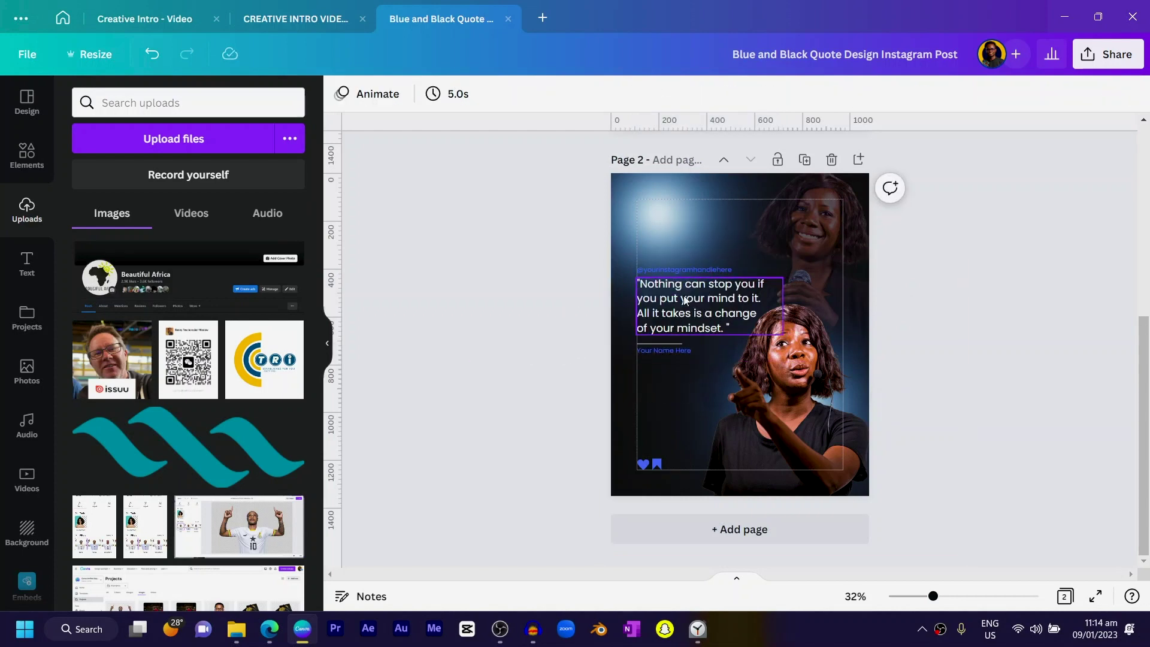
- Search the elements for 'heart', try a red heart graphic on page 2, then delete it
click(849, 461)
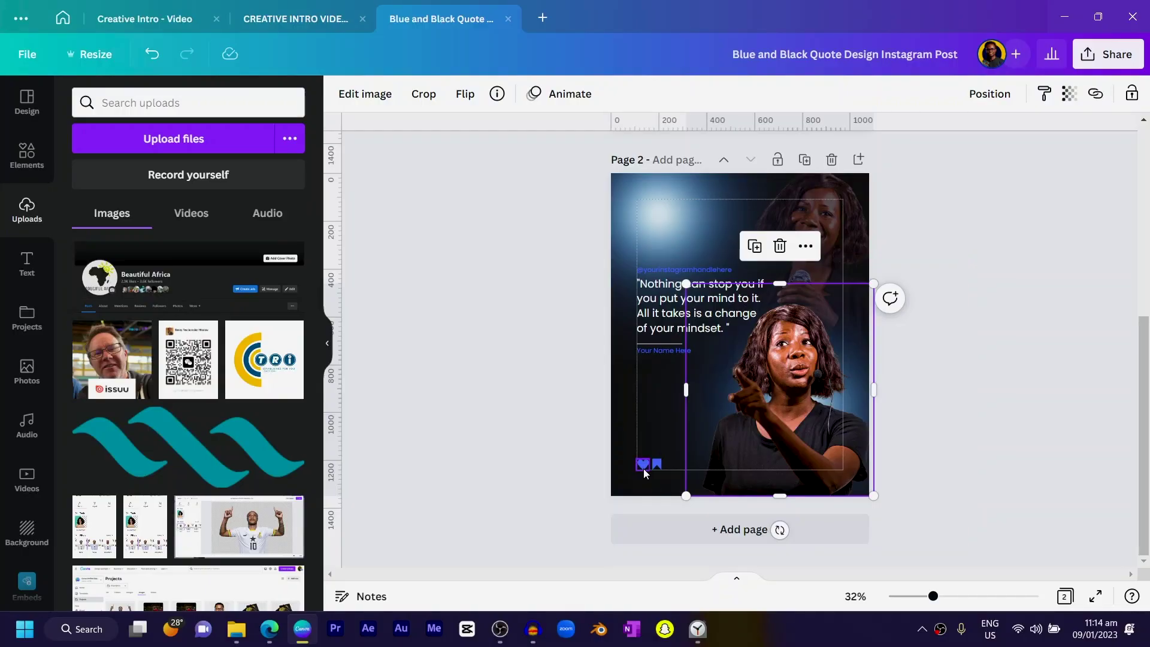
click(27, 155)
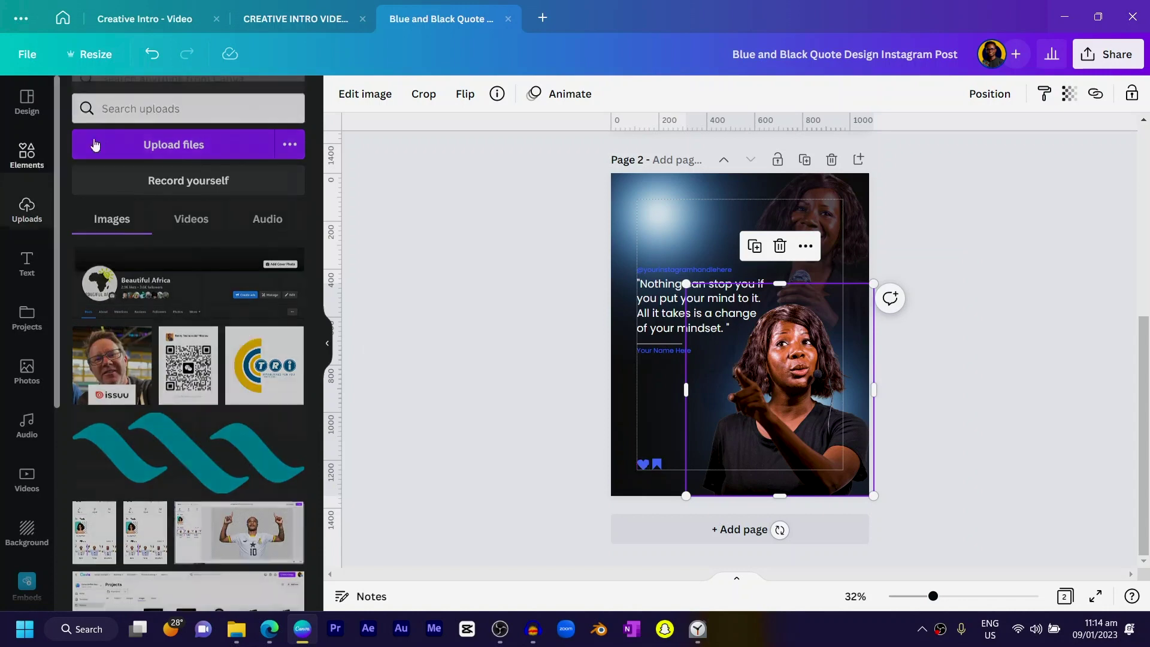
click(186, 107)
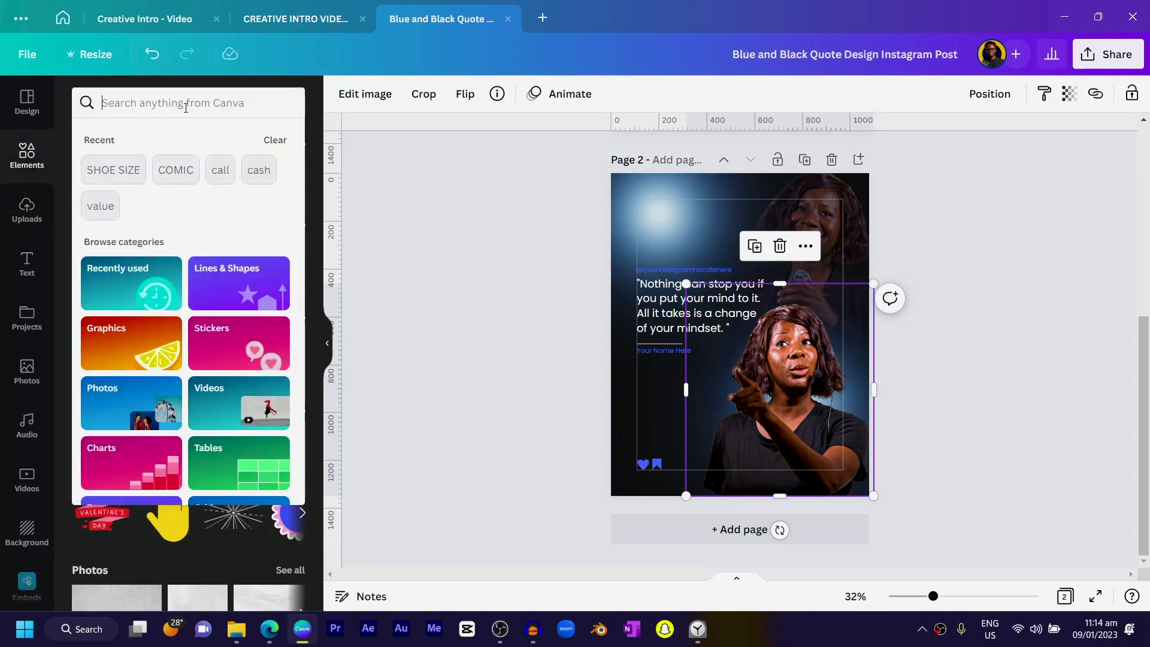
text(heart)
key(Return)
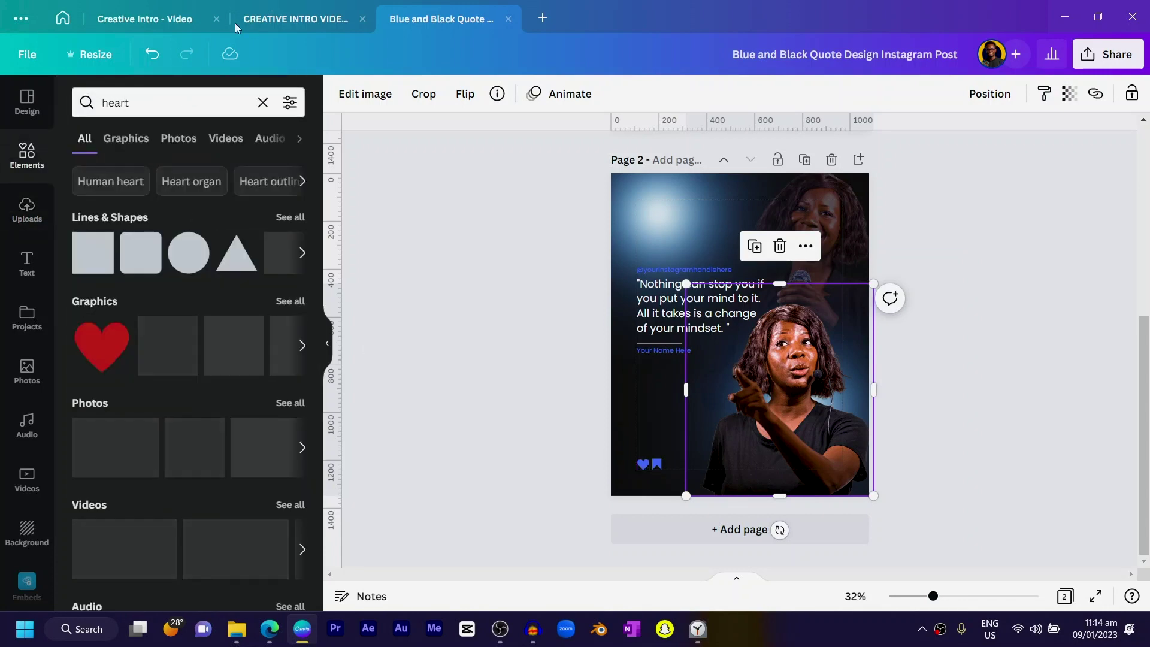
click(110, 356)
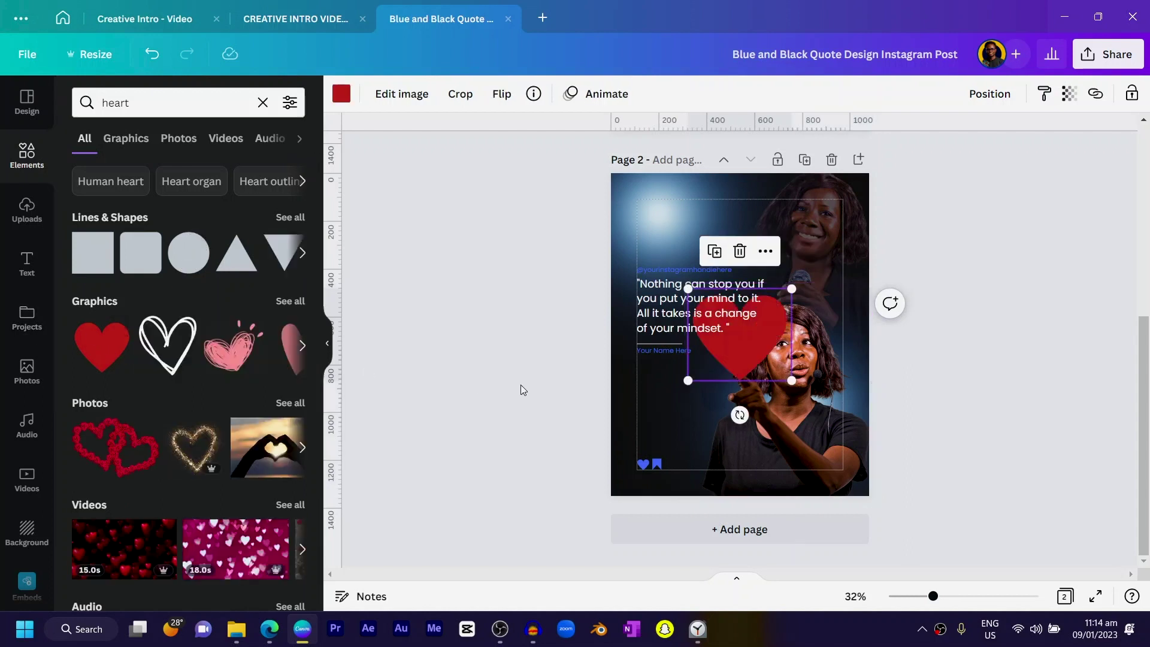
key(Delete)
- Search the elements for 'instagram save' to bring up bookmark-style save graphics
click(147, 97)
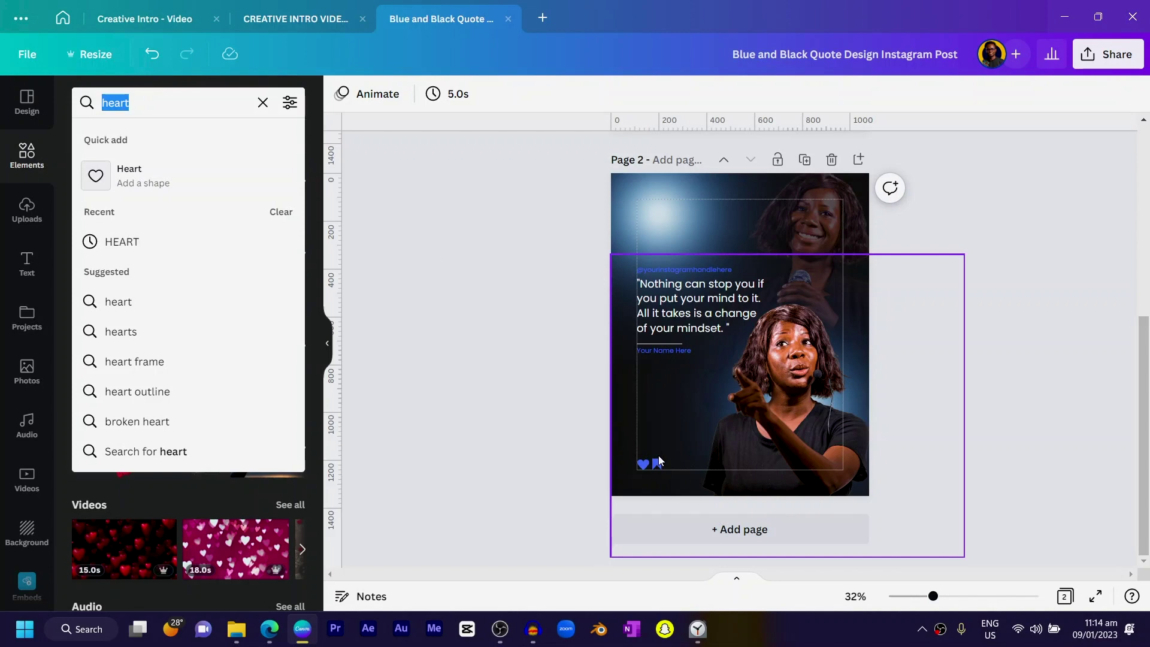
text(saver)
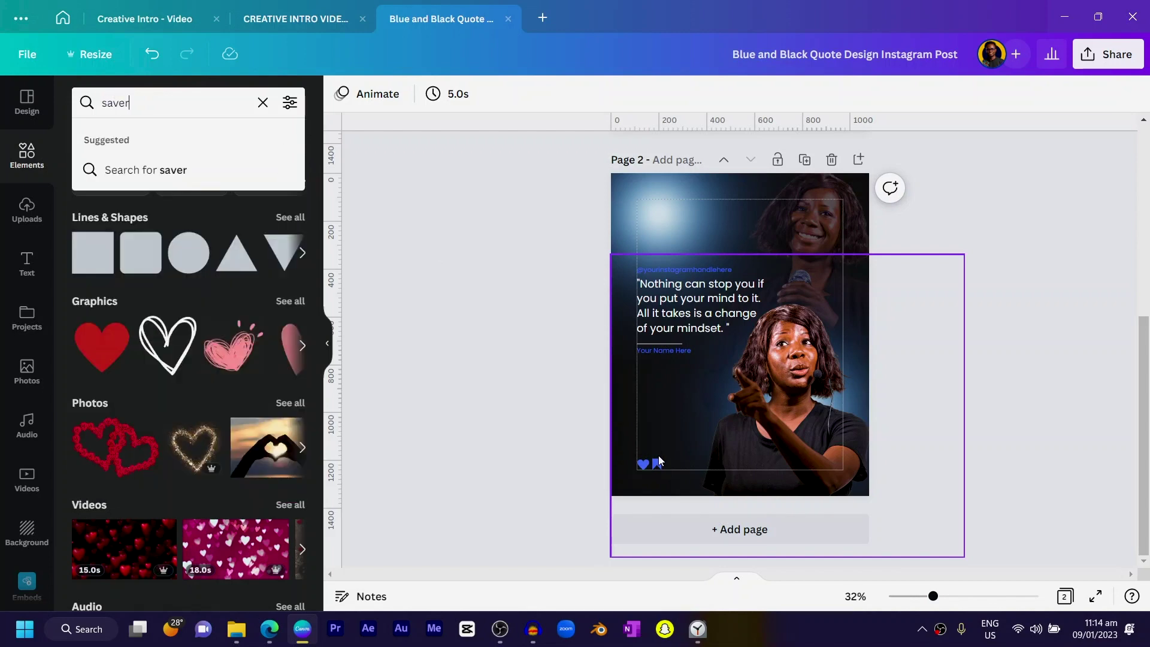
key(BackSpace)
key(Home)
text(instagram)
key(Return)
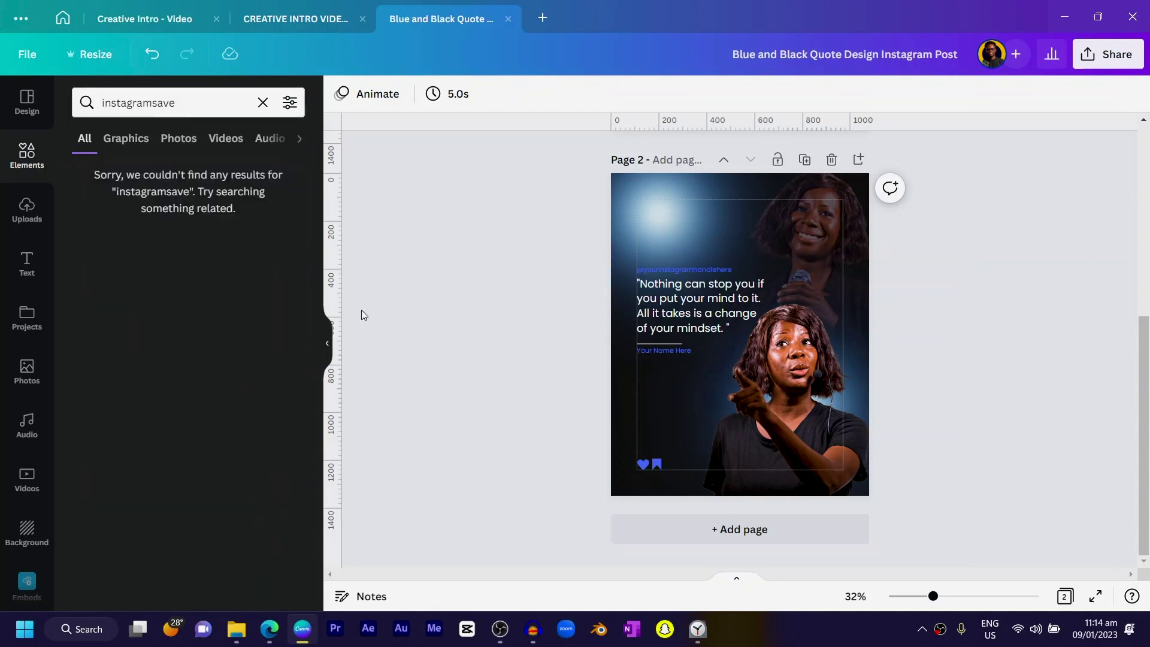
click(154, 102)
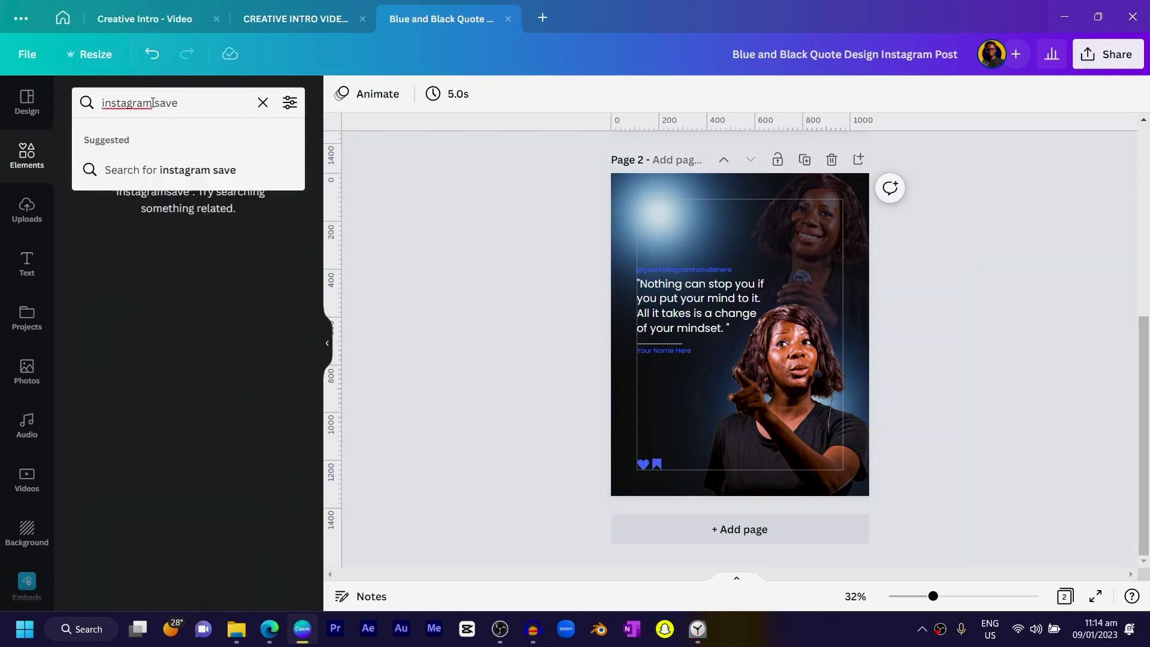
key(Return)
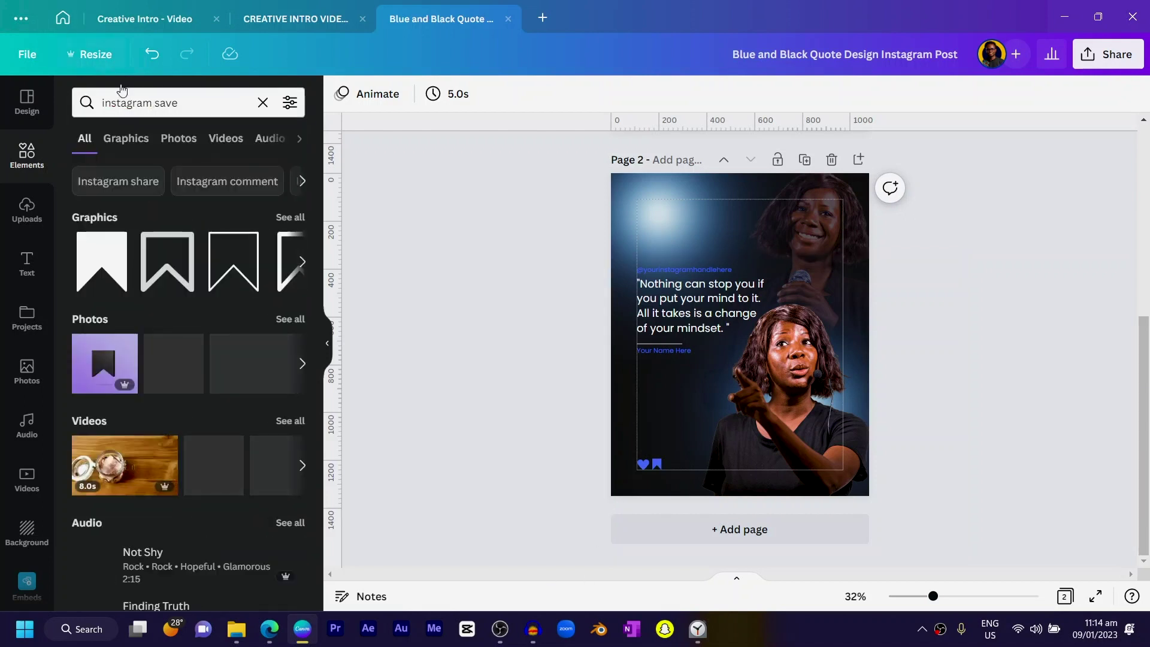